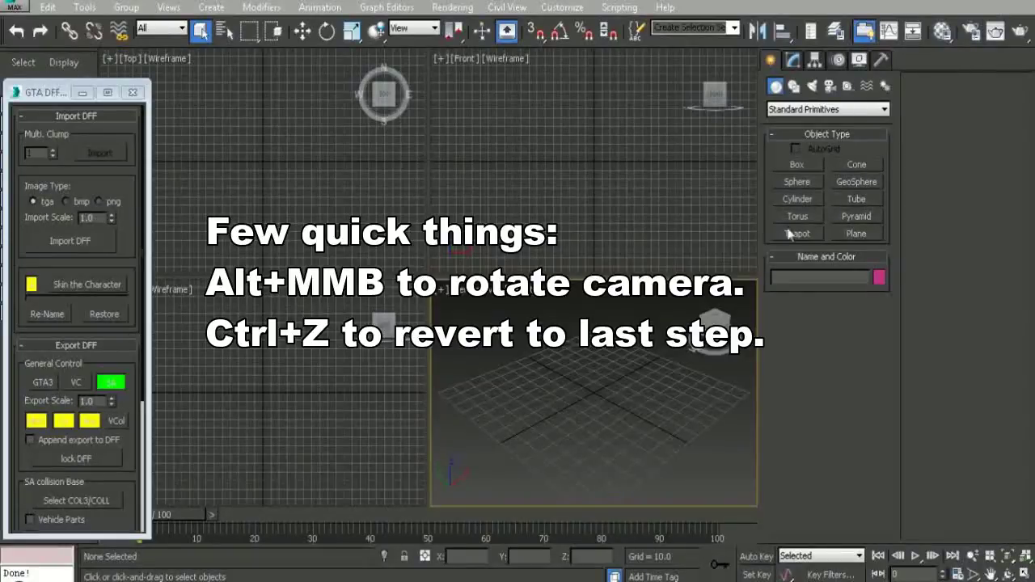
Step: Import the wmybp.dff character with the GTA DFF IO Import DFF script
left_click(103, 240)
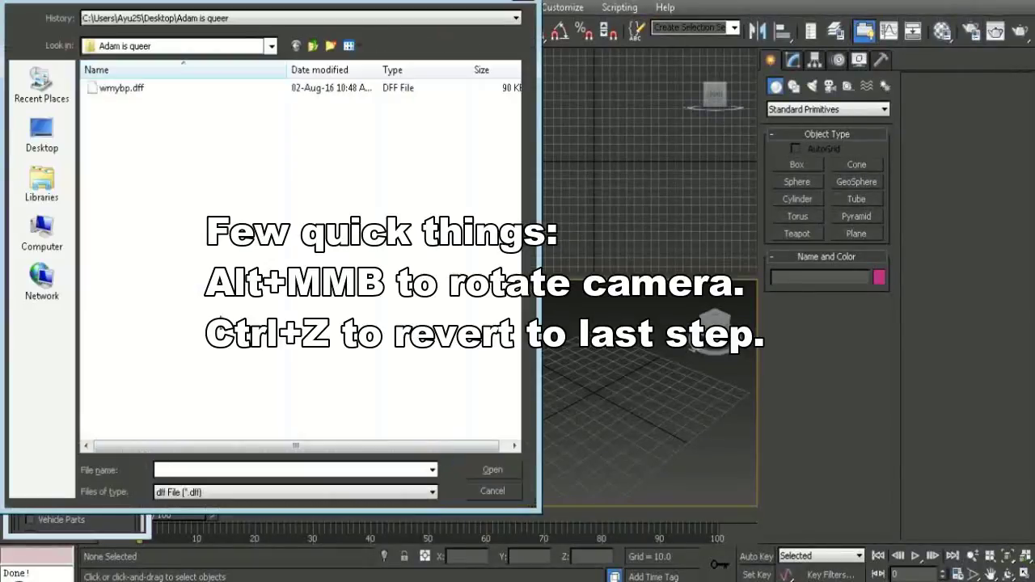
left_click(143, 93)
key("Return")
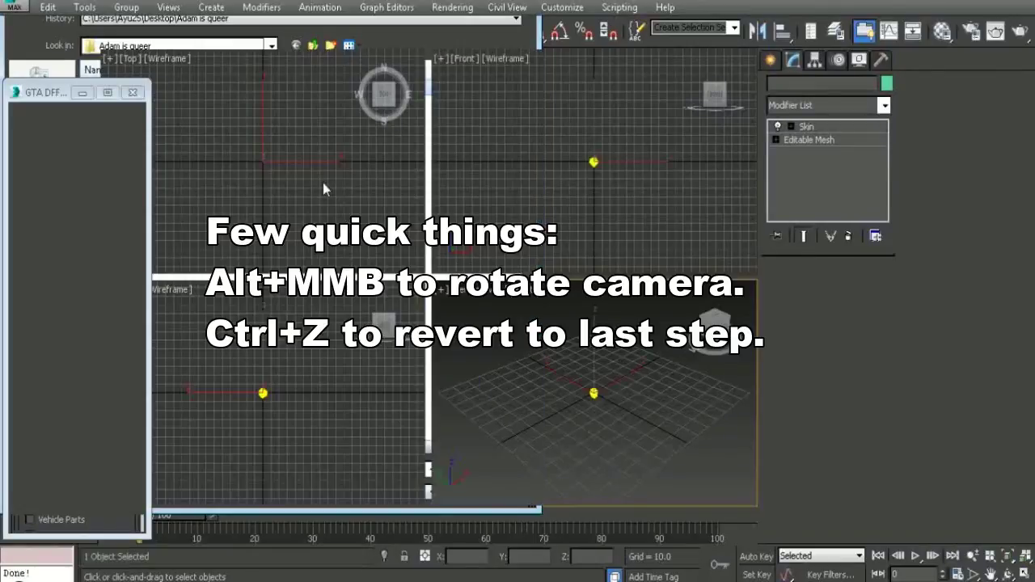
Step: Zoom in and centre the character, select its mesh, and orbit around it
left_click(561, 391)
scroll(591, 399, "up", 3)
scroll(591, 398, "up", 2)
scroll(624, 402, "up", 2)
scroll(573, 370, "up", 3)
middle_click_drag(555, 429, 619, 304)
left_click(540, 394)
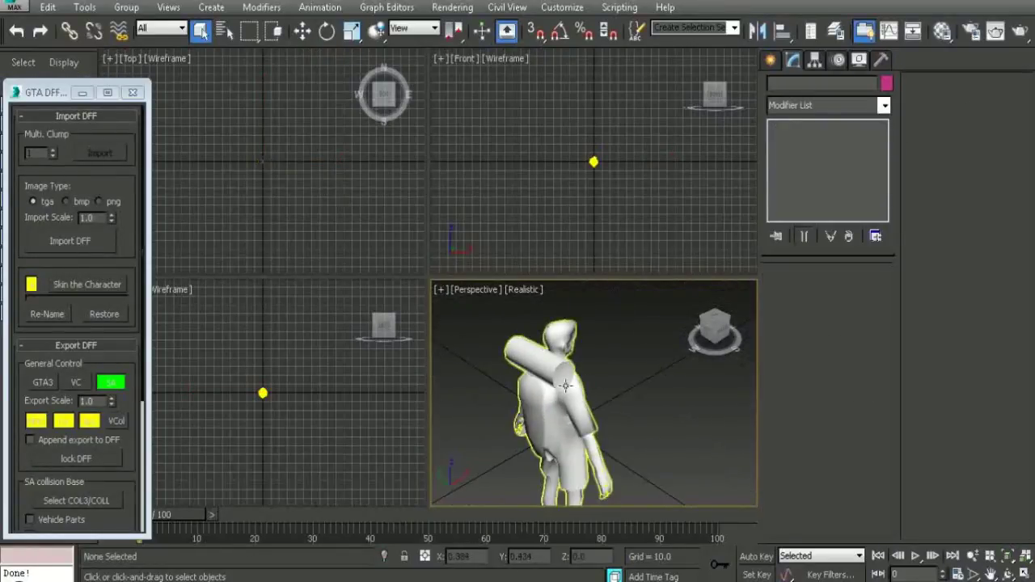
middle_click_drag(458, 383, 386, 361, "alt")
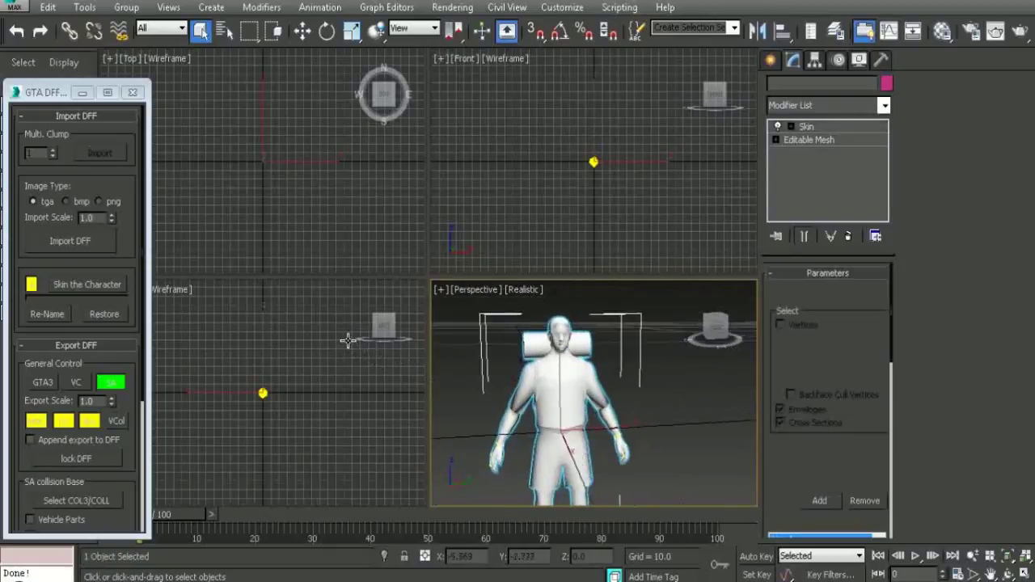
Step: Maximize the Perspective viewport and switch it to an Orthographic view
left_click(442, 289)
left_click(453, 308)
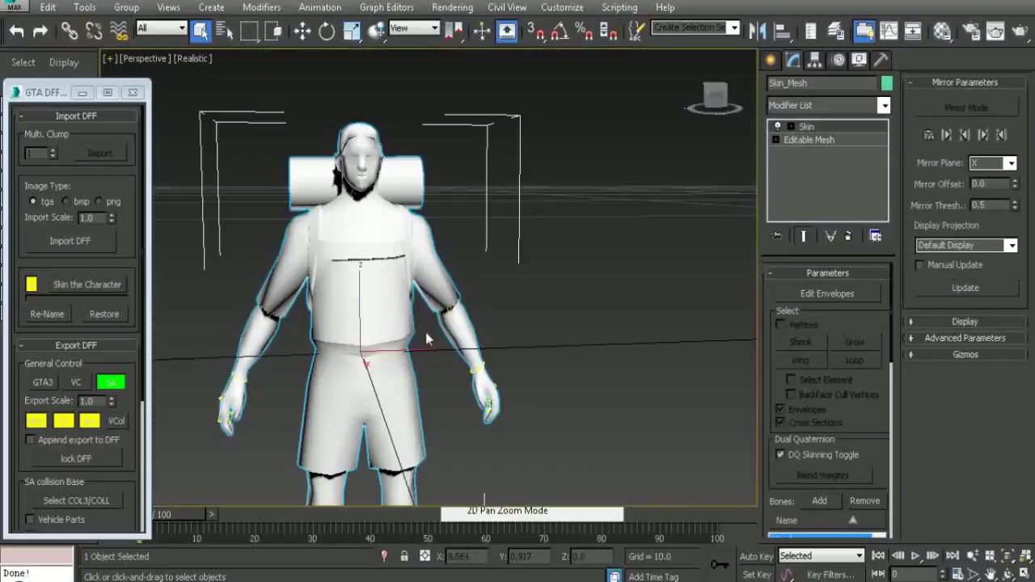
left_click(144, 58)
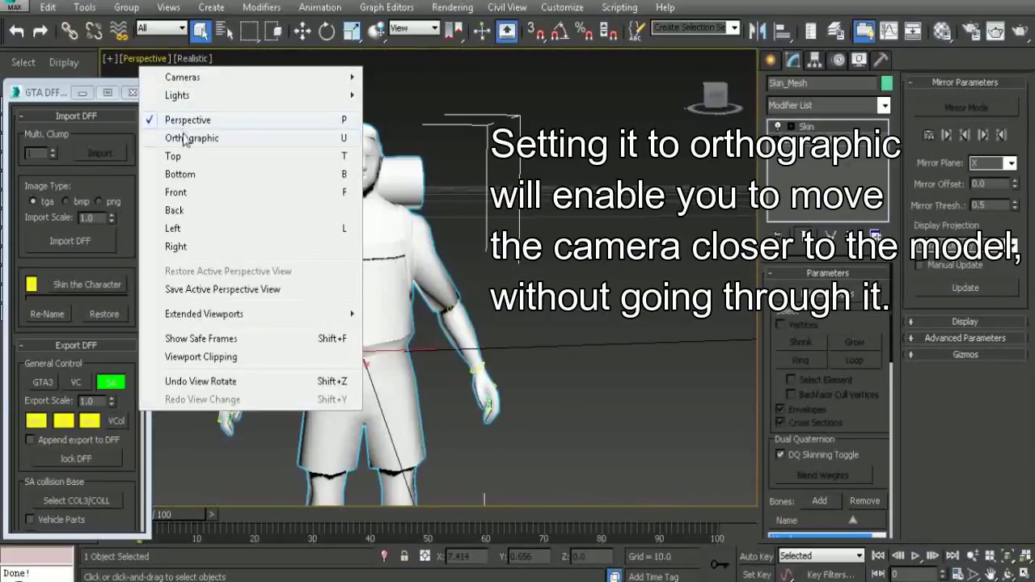
left_click(190, 199)
Step: Zoom in on the character, then clear the file selection in the model folder
scroll(353, 241, "up", 1)
scroll(460, 269, "up", 1)
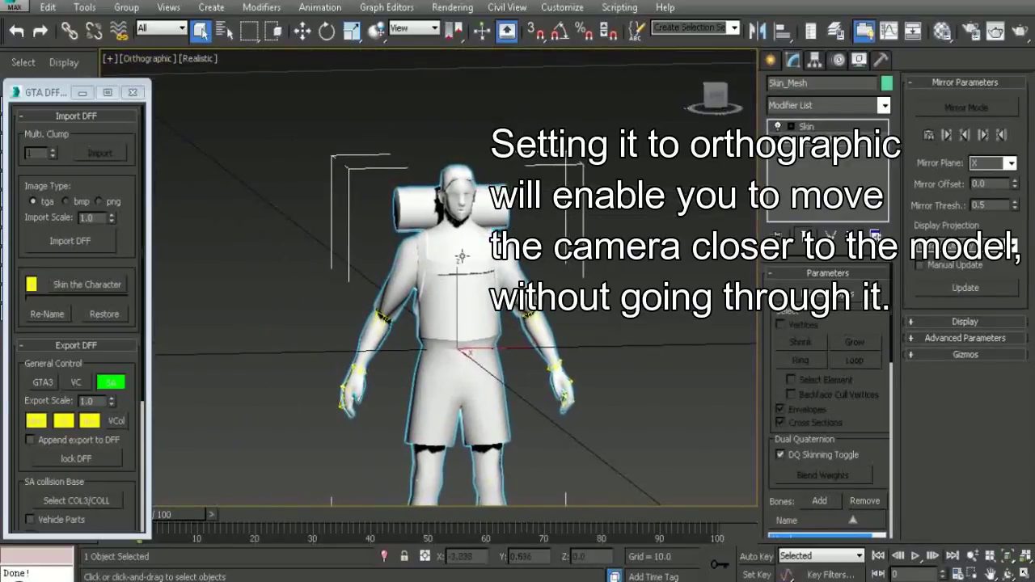
scroll(460, 269, "up", 3)
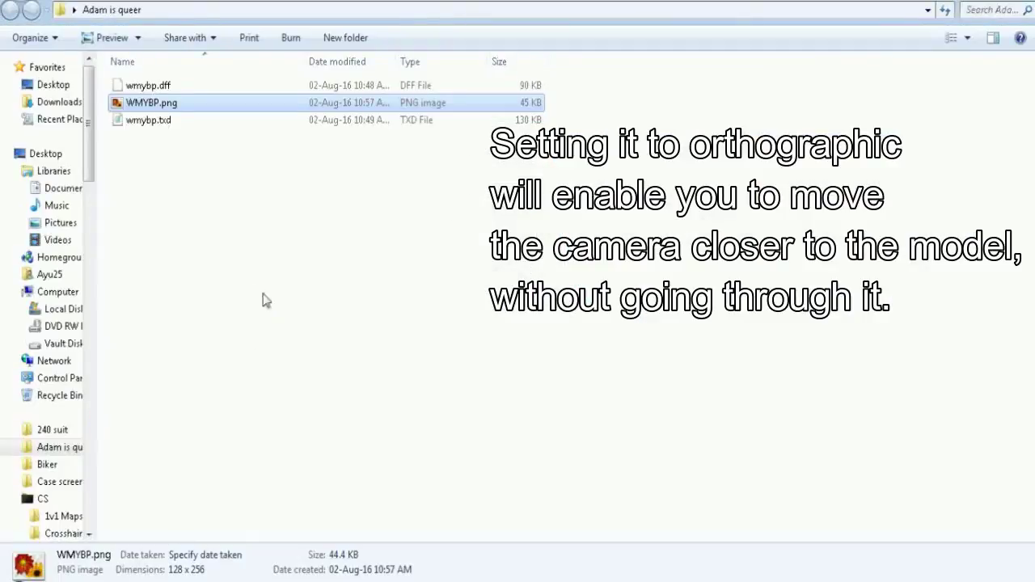
left_click(216, 203)
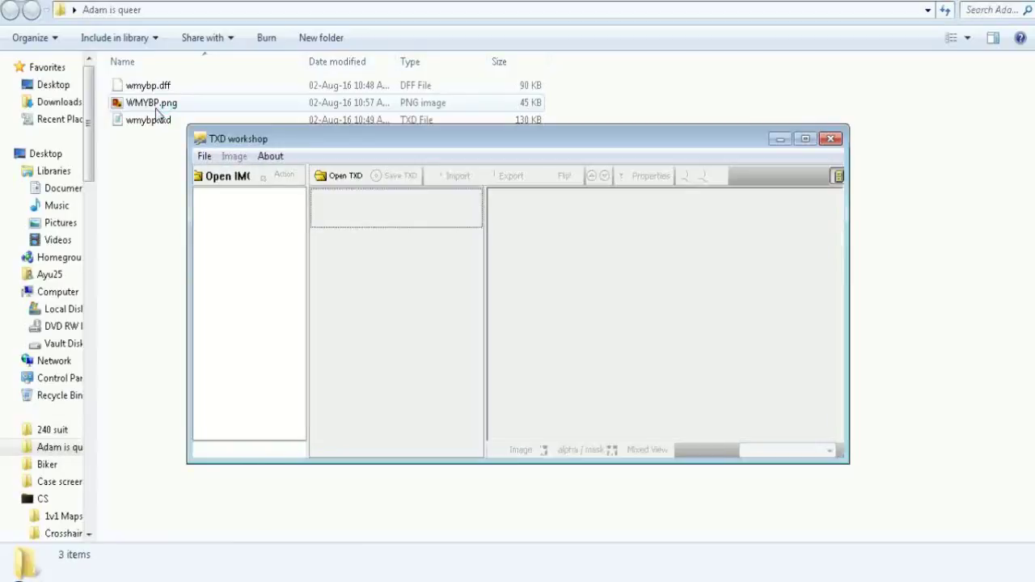
Step: Delete WMYBP.png from the model folder, confirming the deletion
left_click(159, 108)
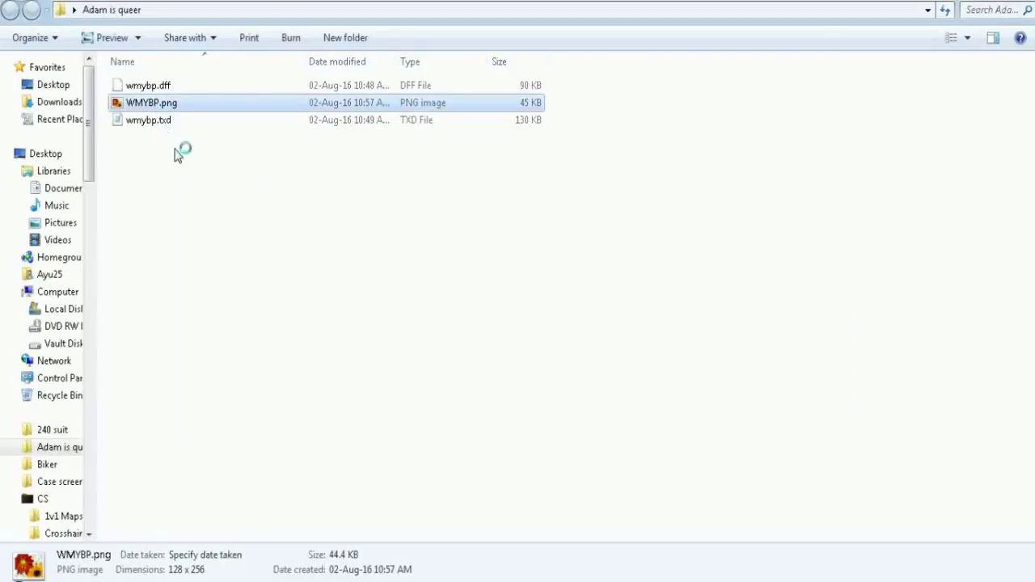
key("Delete")
left_click(572, 359)
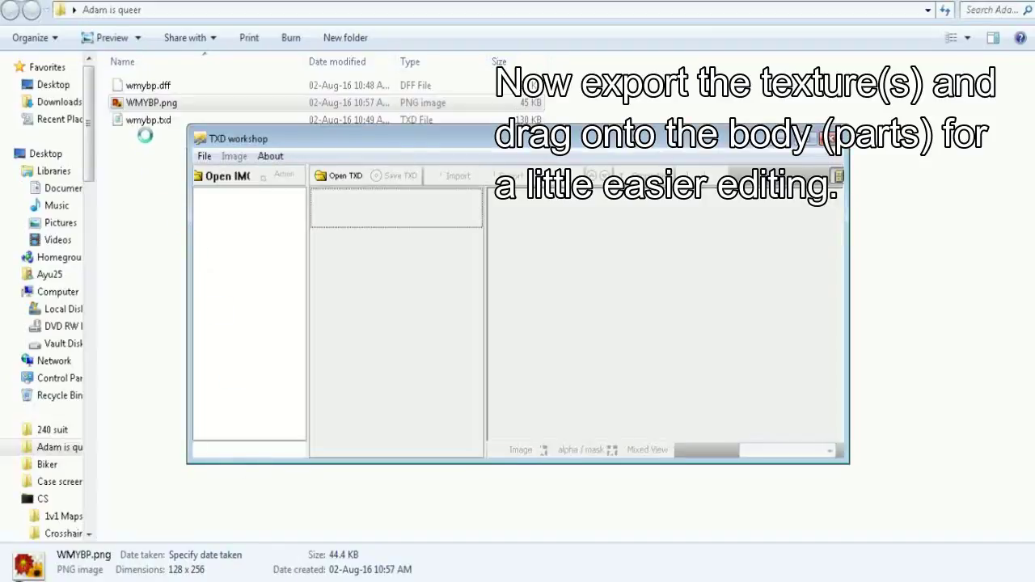
Step: Load wmybp.txd into TXD Workshop, export all textures as PNG, save, and close it
left_click_drag(148, 103, 374, 272)
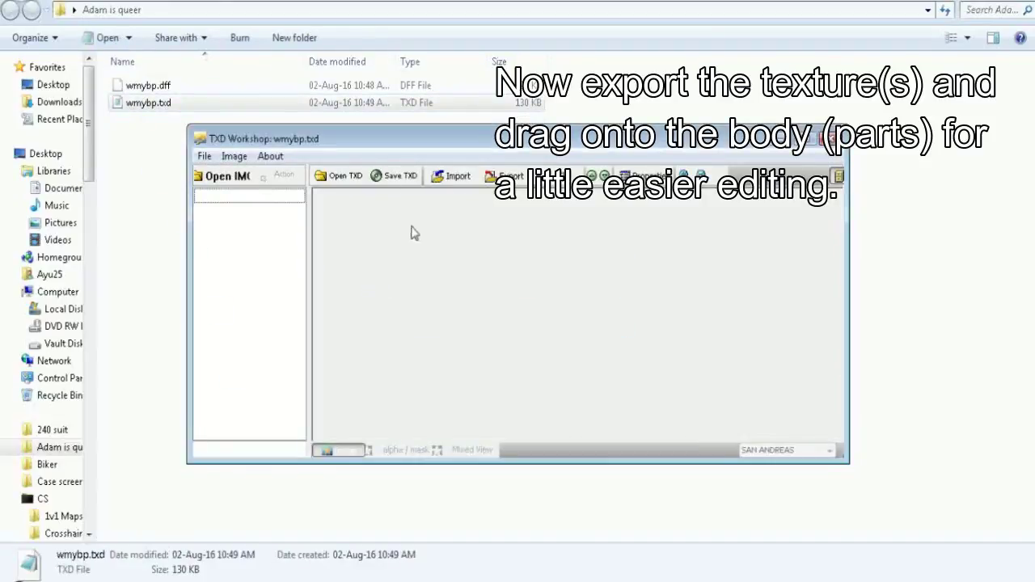
left_click(508, 176)
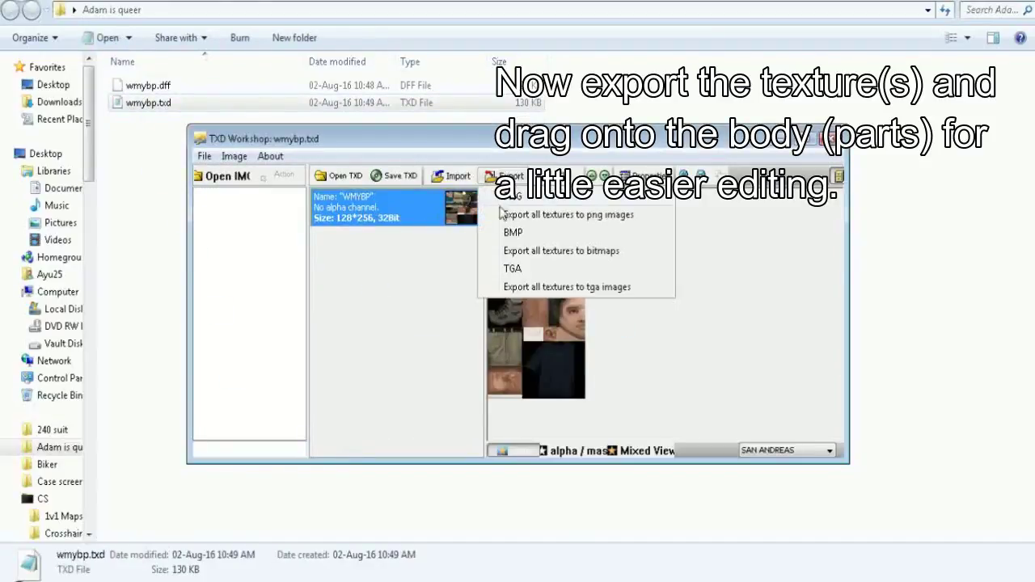
left_click(512, 202)
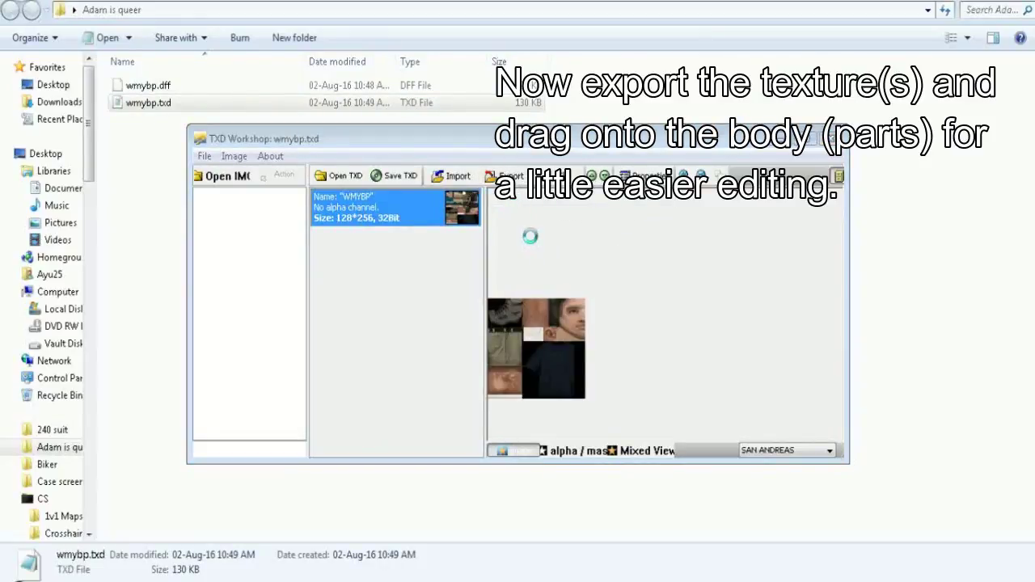
left_click(734, 374)
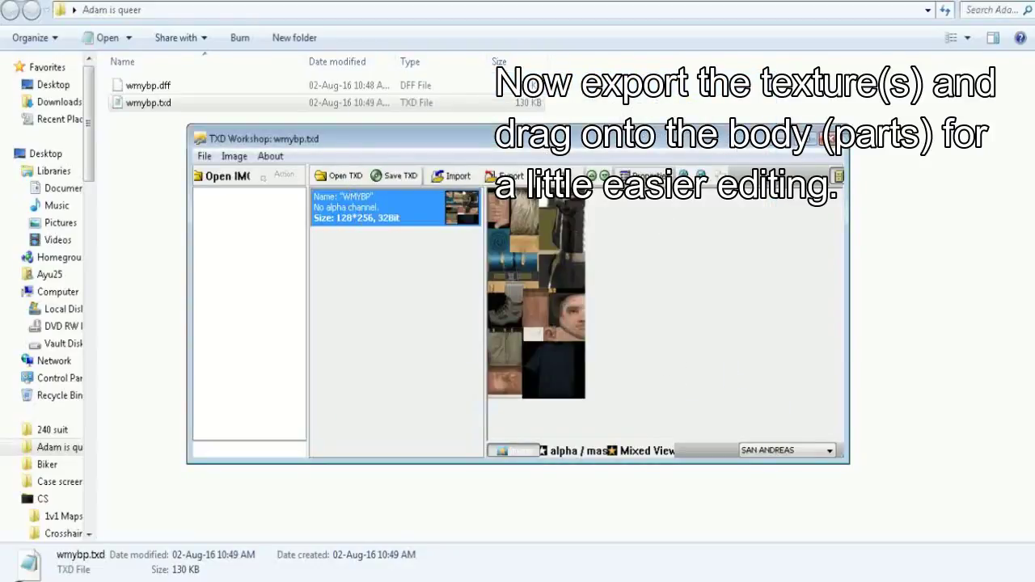
left_click(833, 139)
Step: Decline saving the TXD, then drag WMYBP.png onto the character in 3ds Max
left_click(526, 323)
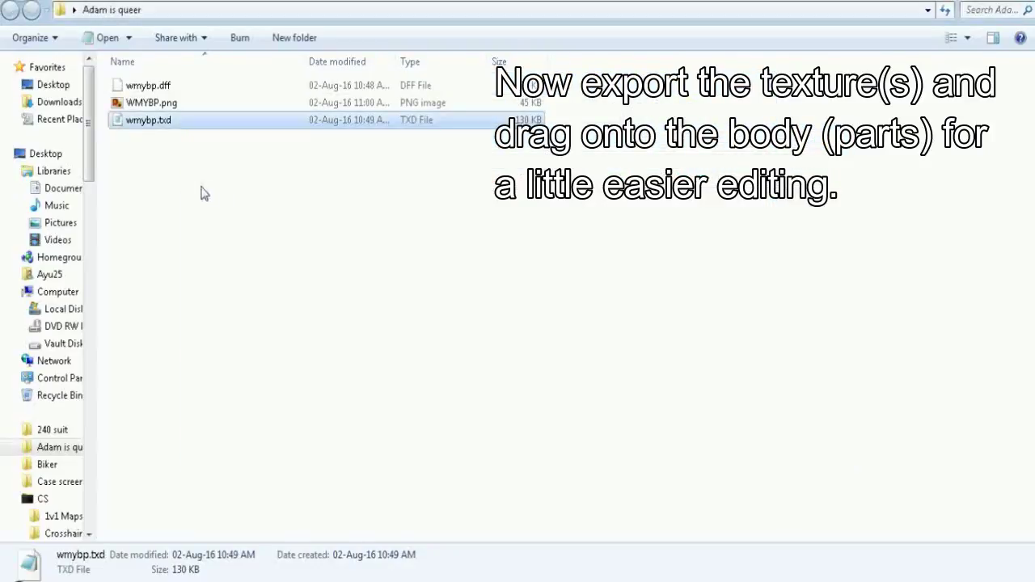
left_click_drag(150, 103, 308, 542)
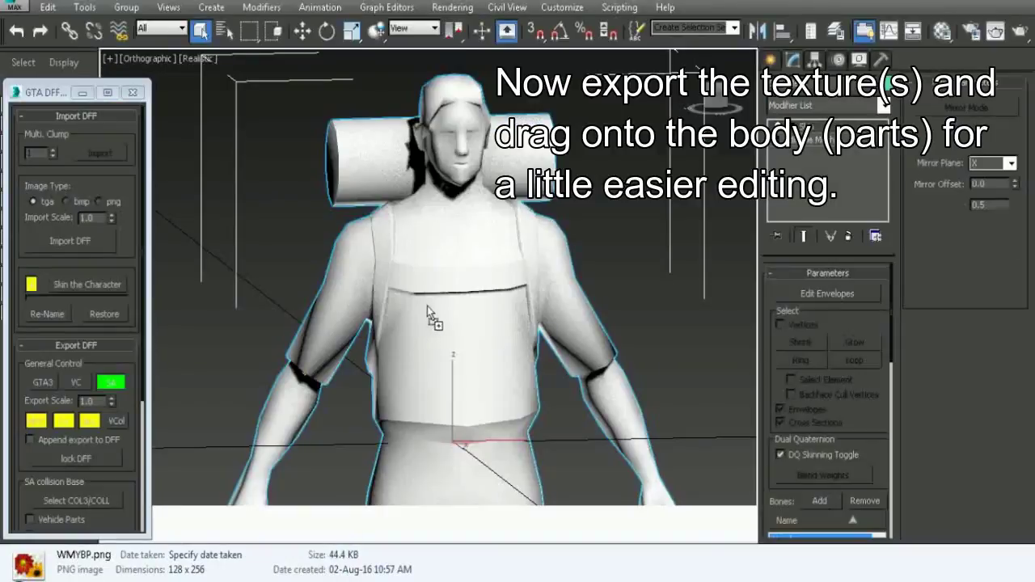
left_click_drag(308, 542, 451, 253)
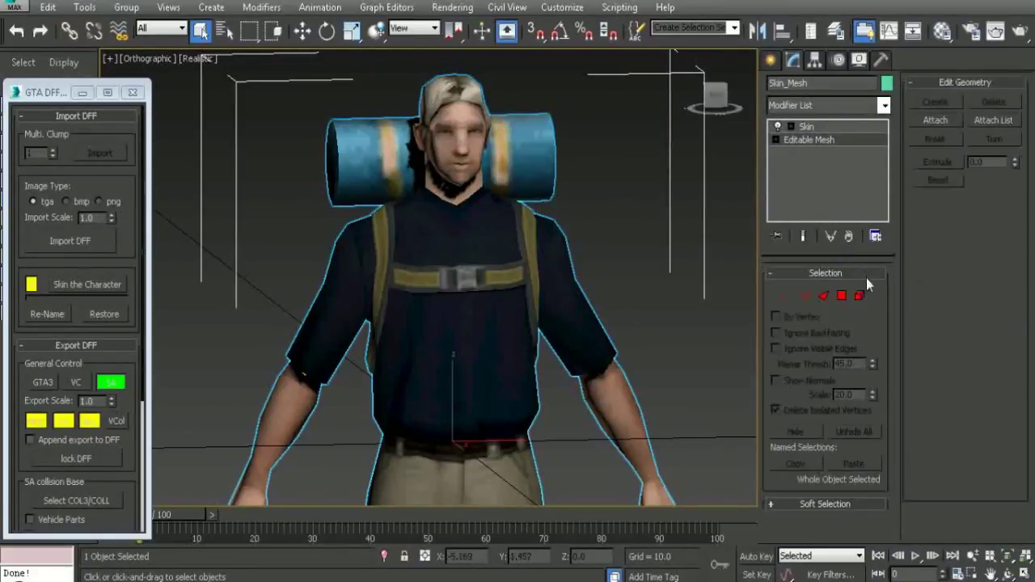
Step: In Element mode, select all bedroll parts atop the backpack and delete them
left_click(860, 296)
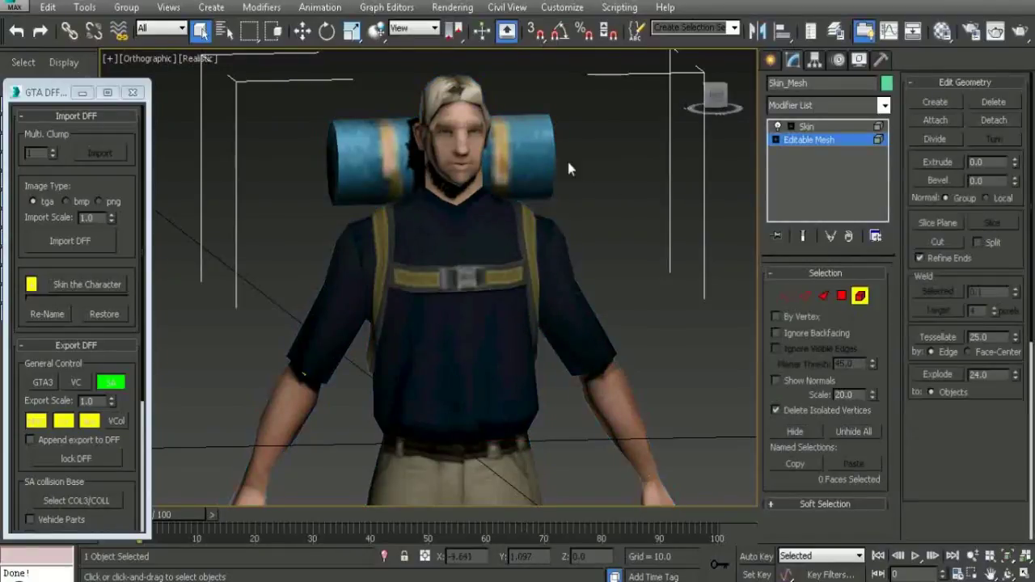
left_click(545, 155)
middle_click_drag(583, 164, 647, 177, "alt")
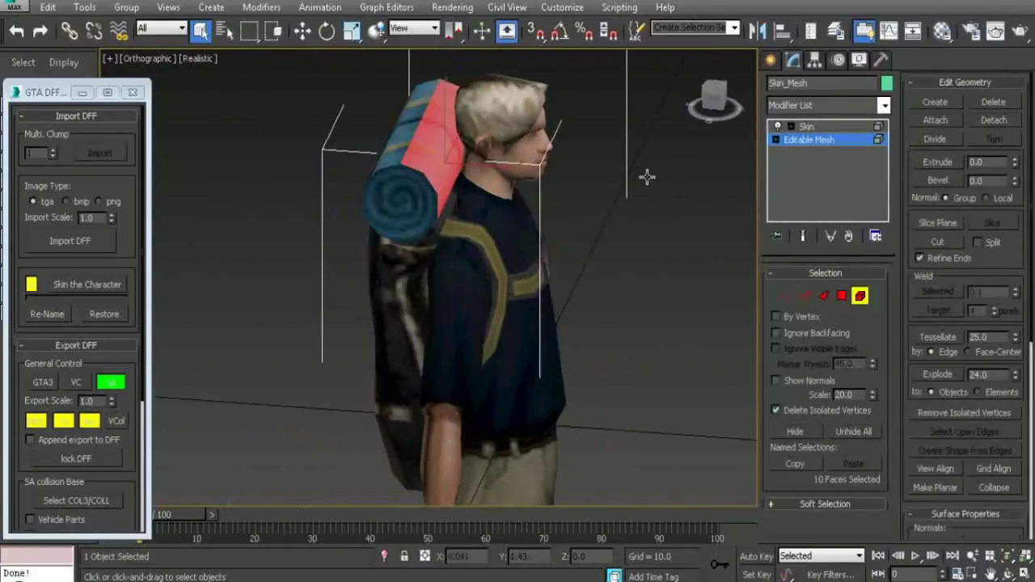
left_click(407, 208, "ctrl")
middle_click_drag(407, 209, 457, 166, "alt")
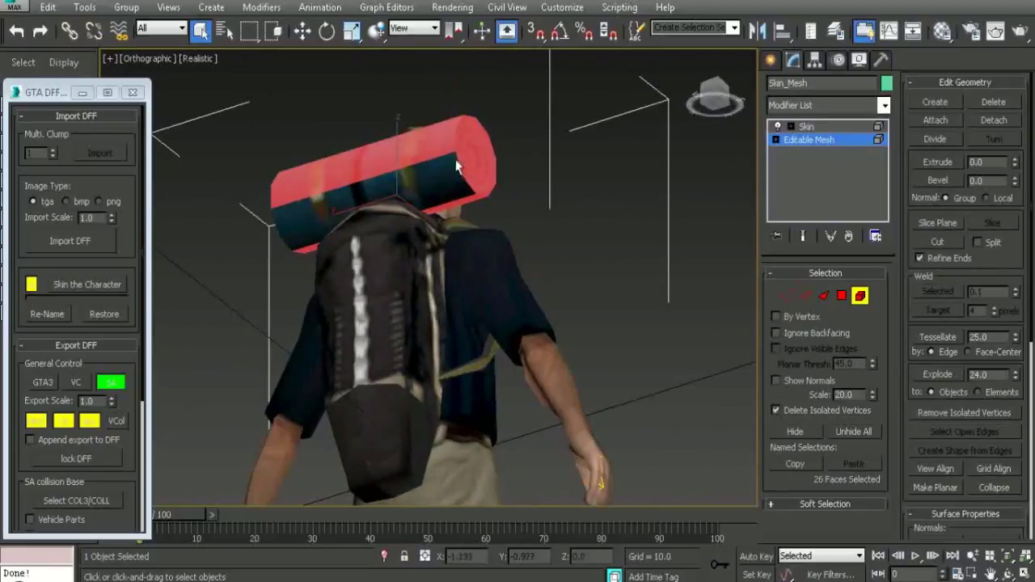
left_click(457, 168, "ctrl")
mouse_move(628, 221)
middle_mouse_down("alt")
mouse_move(630, 256)
mouse_move(645, 243)
middle_mouse_up("alt")
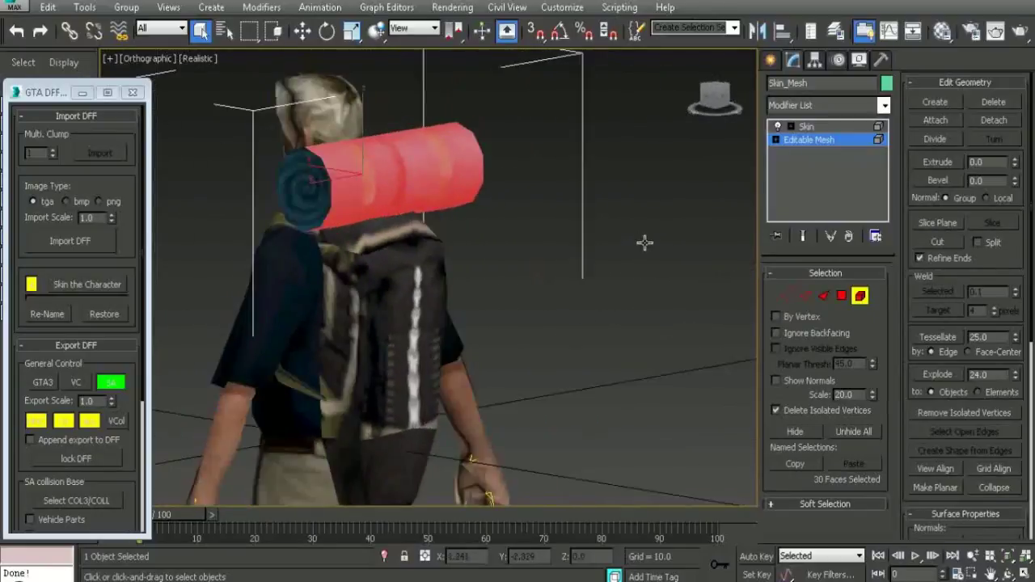
left_click(359, 175, "ctrl")
mouse_move(501, 215)
middle_mouse_down("alt")
mouse_move(628, 238)
mouse_move(449, 249)
mouse_move(261, 204)
middle_mouse_up("alt")
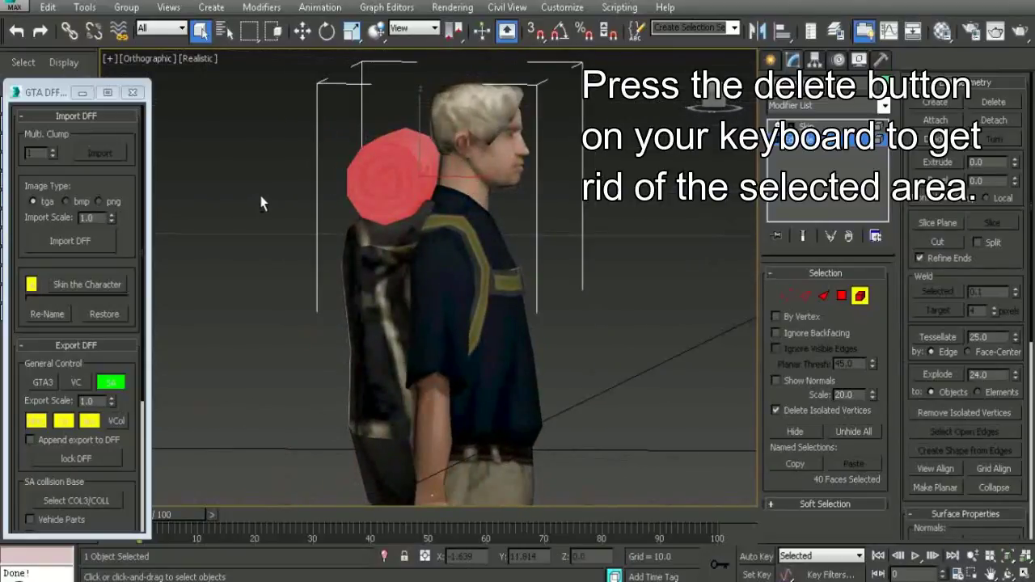
key("Delete")
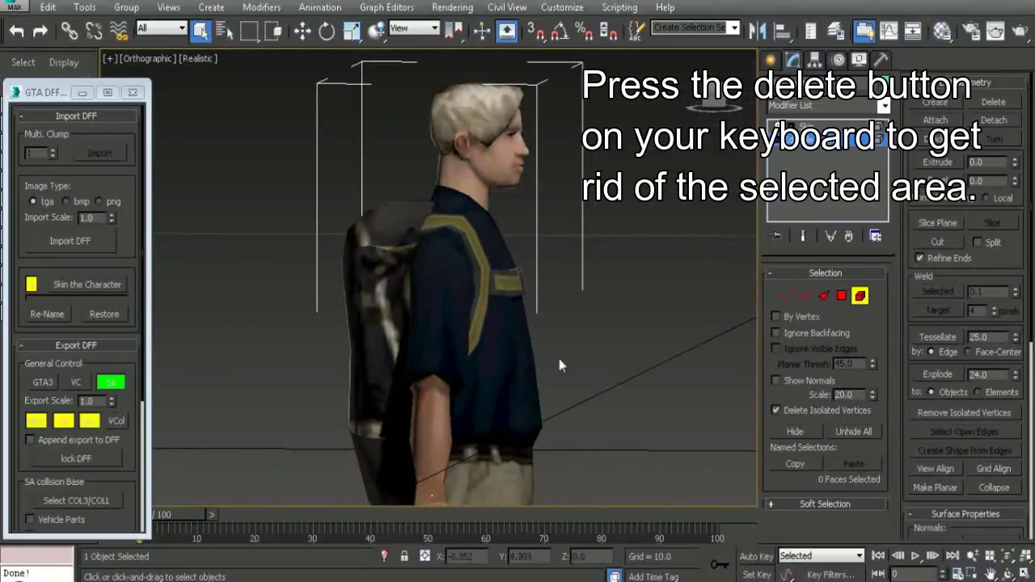
mouse_move(559, 365)
middle_mouse_down()
mouse_move(547, 305)
mouse_move(557, 288)
mouse_move(599, 289)
mouse_move(485, 284)
middle_mouse_up()
Step: Pan, orbit and zoom from the legs up to a close side view of the neck
scroll(485, 278, "up", 2)
middle_click_drag(526, 406, 539, 381)
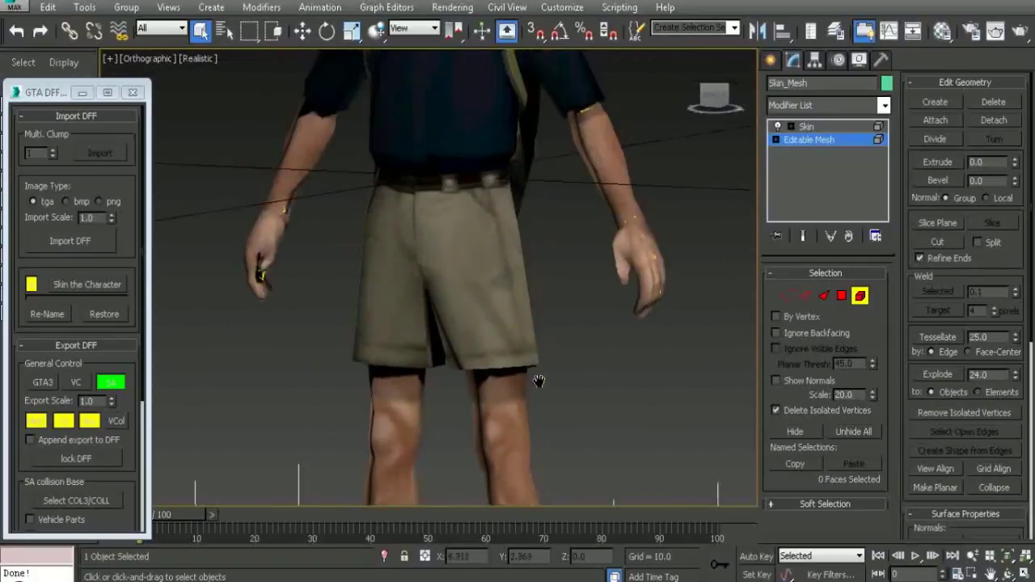
middle_click_drag(566, 261, 585, 429)
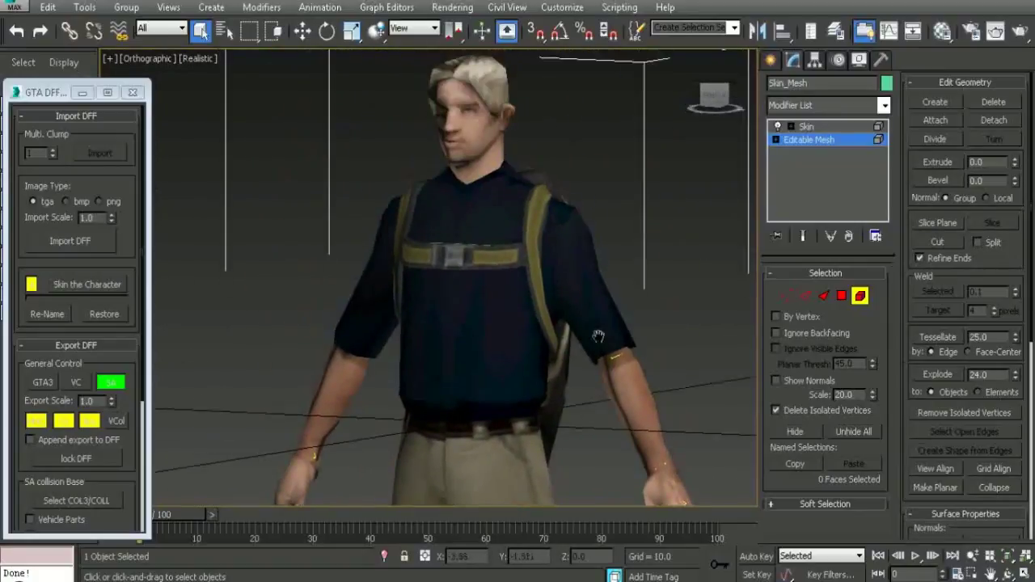
scroll(660, 356, "down", 2)
mouse_move(660, 356)
middle_mouse_down("alt")
mouse_move(476, 372)
mouse_move(387, 360)
mouse_move(317, 368)
mouse_move(356, 405)
mouse_move(426, 426)
mouse_move(480, 389)
mouse_move(491, 310)
middle_mouse_up("alt")
scroll(491, 310, "up", 3)
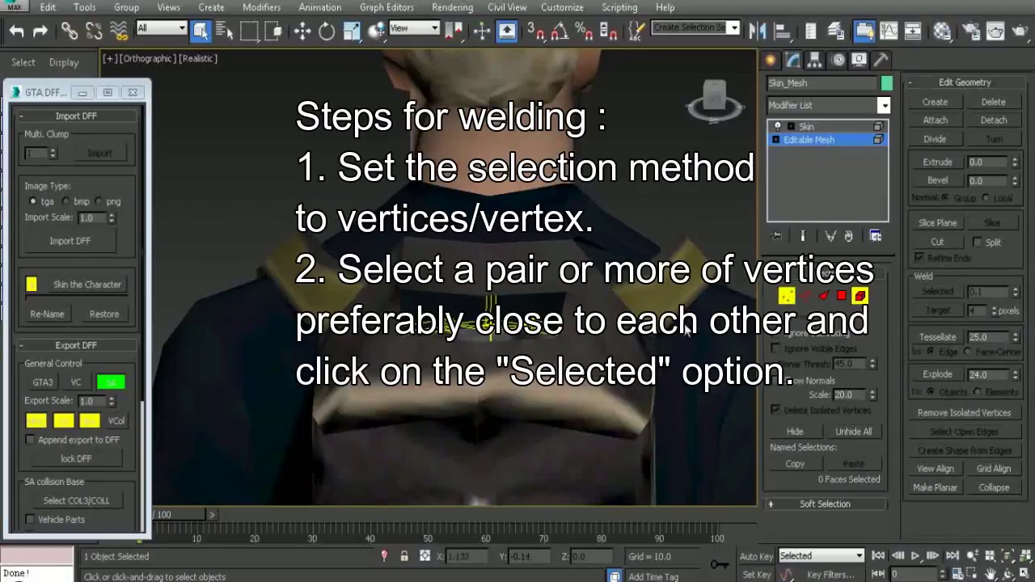
Step: In vertex mode, weld two neck-gap vertices, then undo that mistaken weld
key("1")
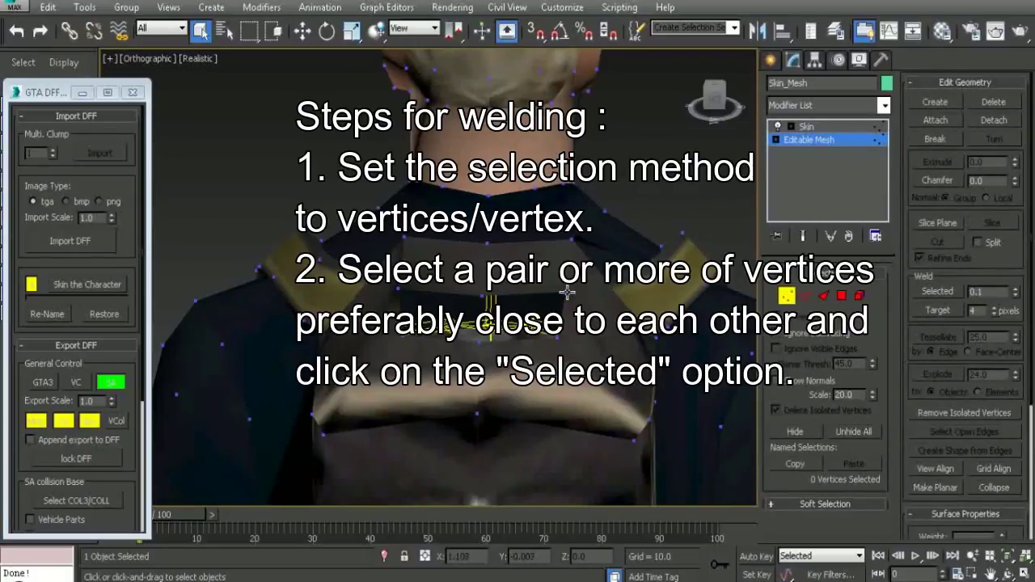
left_click(399, 287)
left_click(482, 295, "ctrl")
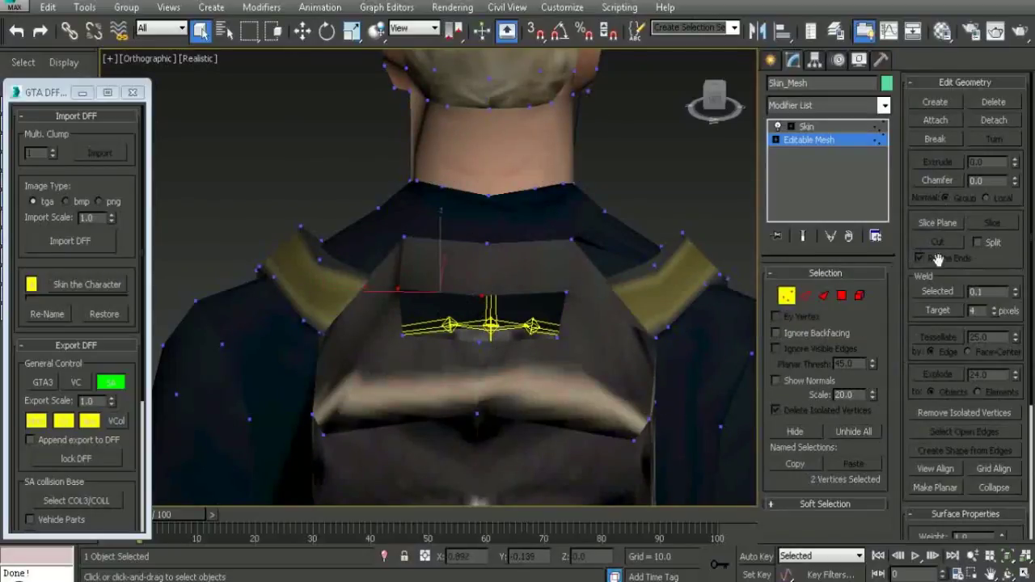
left_click(930, 289)
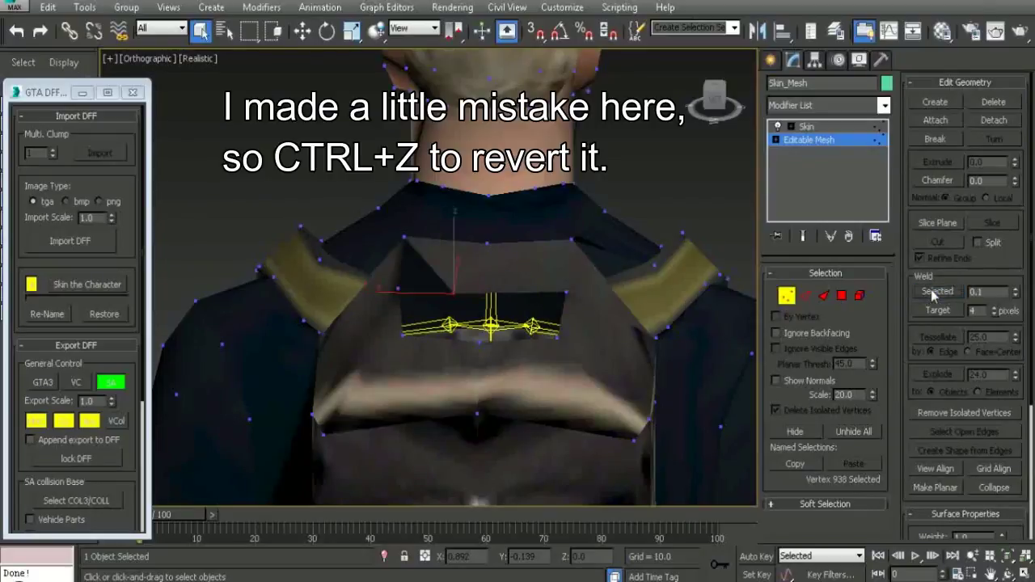
middle_click_drag(544, 288, 578, 323, "alt")
key("ctrl+z")
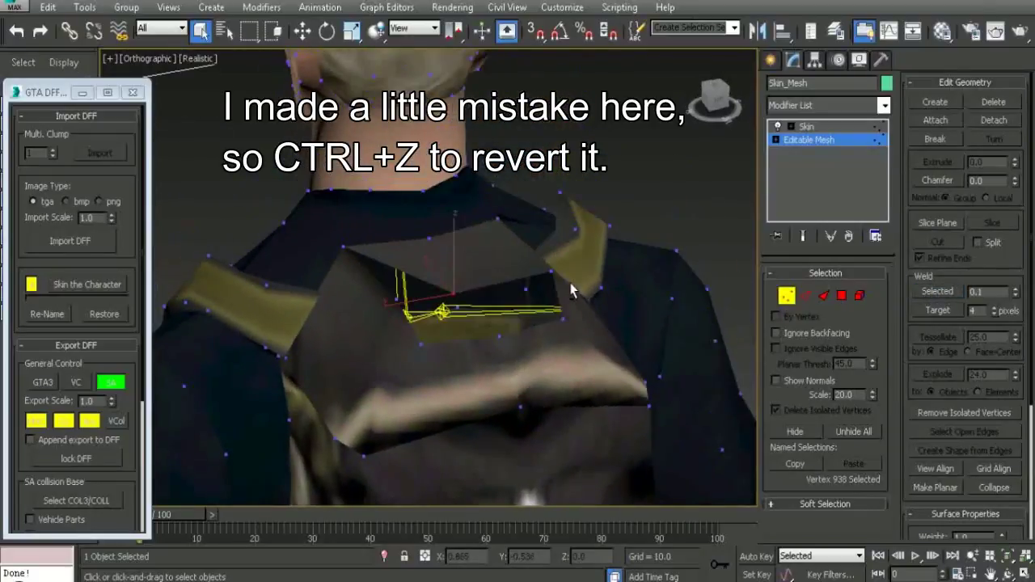
middle_click_drag(547, 287, 528, 284, "alt")
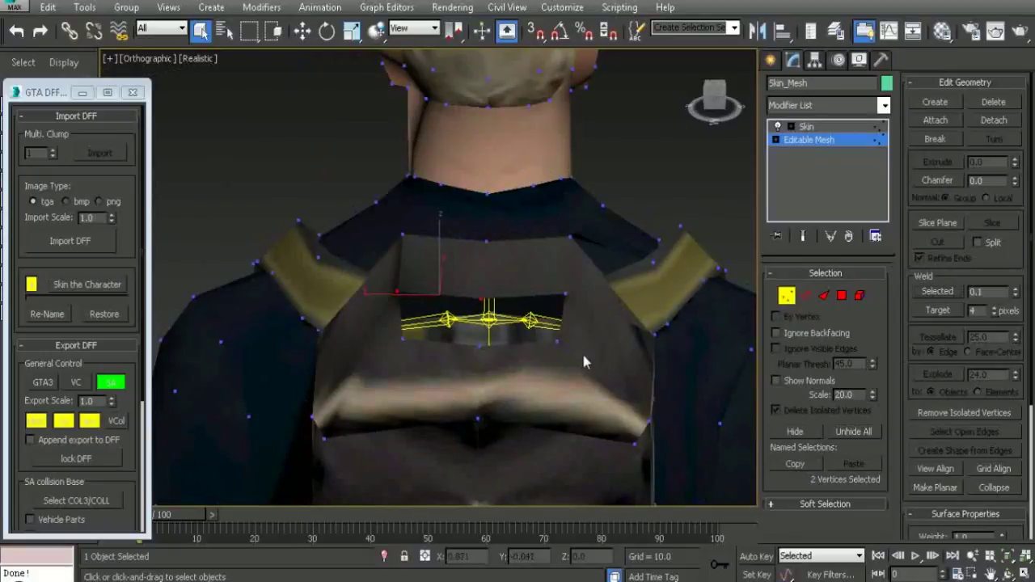
Step: Weld the three vertex groups along the collar gap with Weld Selected, closing it
left_click(578, 296, "ctrl")
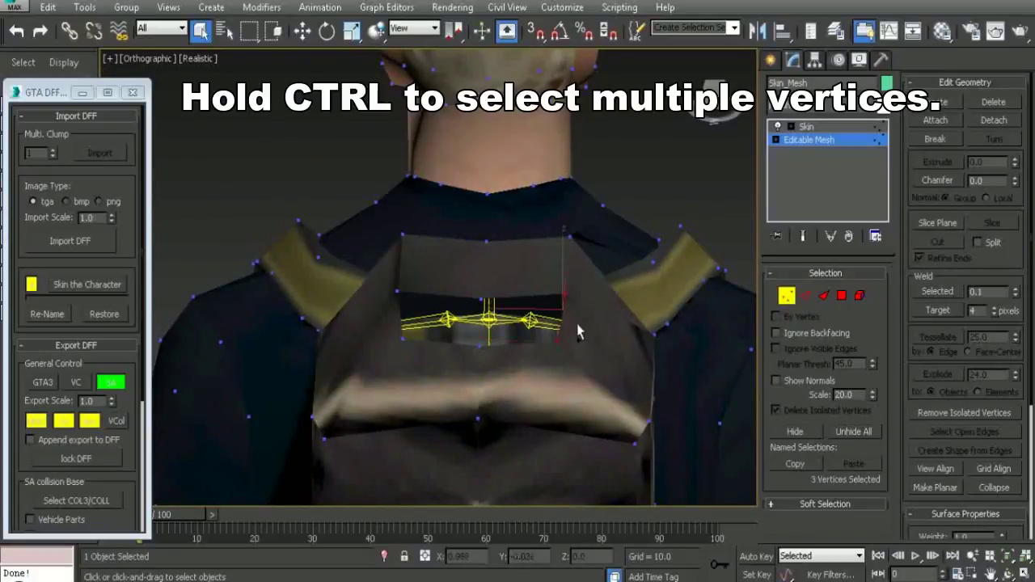
left_click(930, 292)
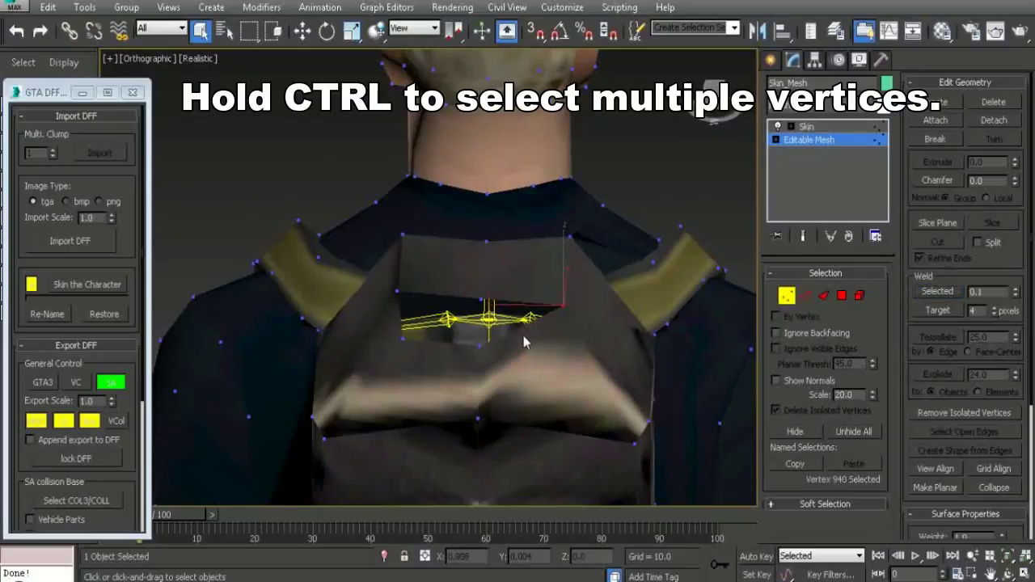
left_click(484, 360, "ctrl")
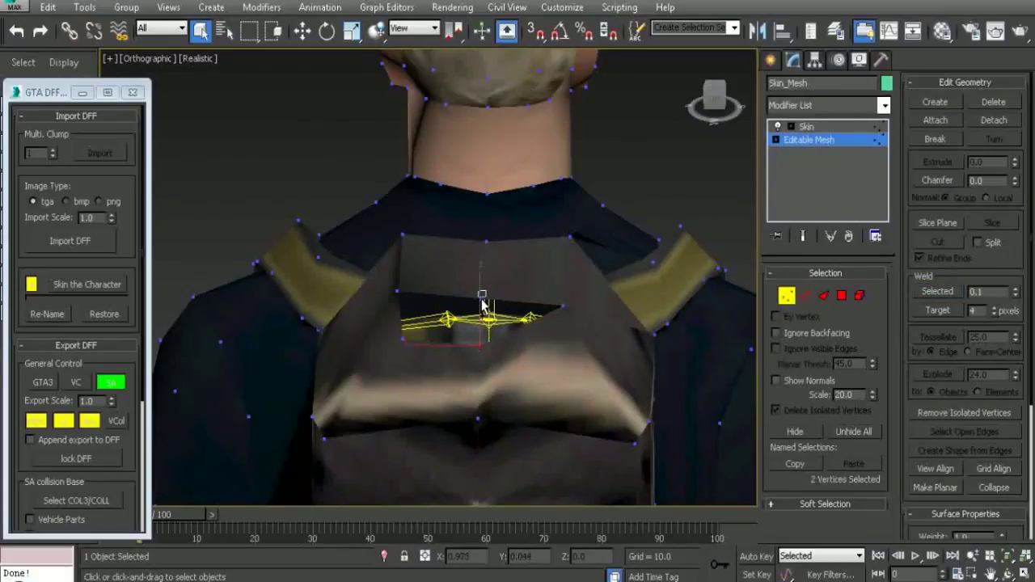
middle_click_drag(501, 313, 524, 305, "alt")
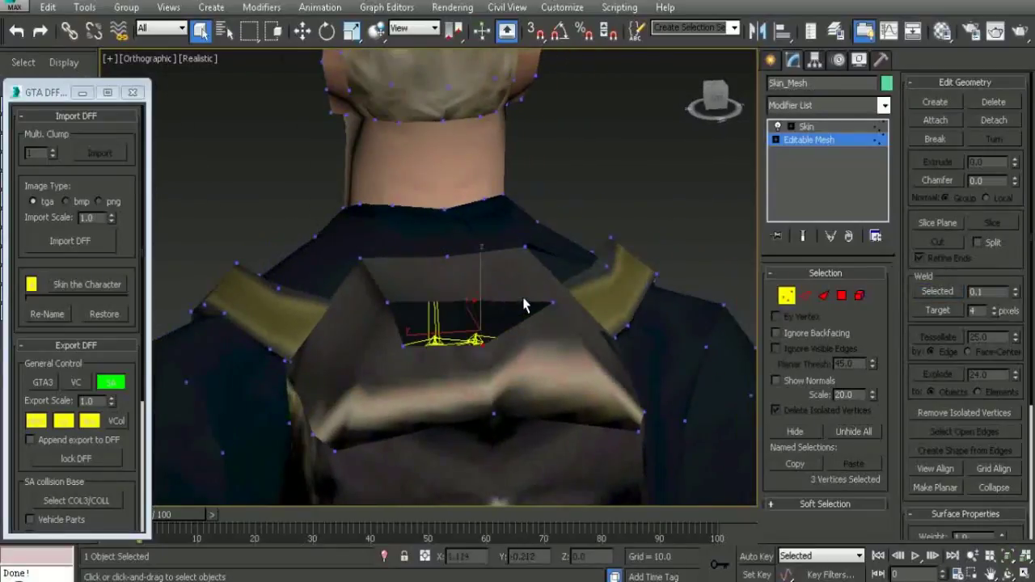
left_click(946, 293)
left_click(404, 345)
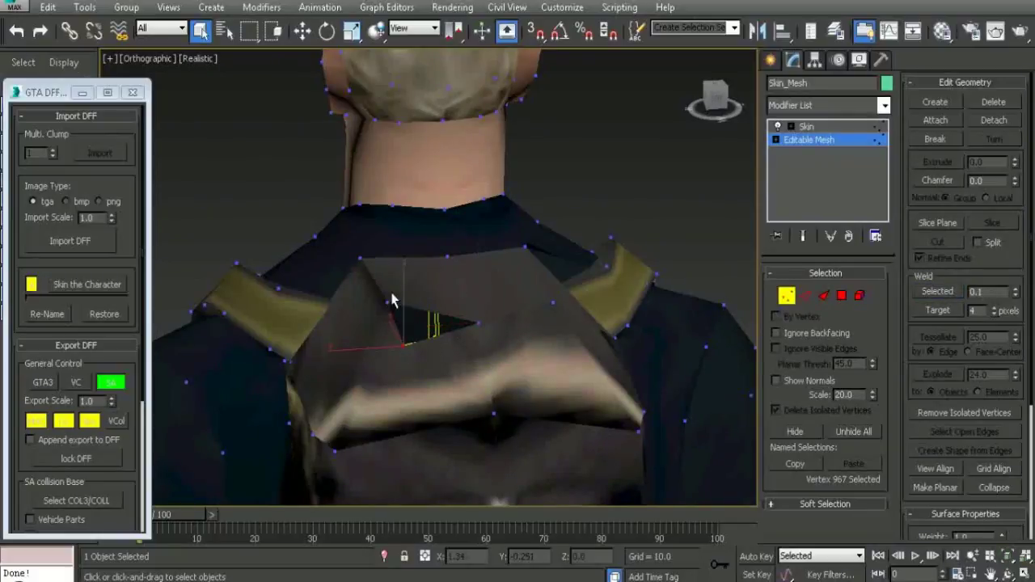
left_click_drag(385, 313, 412, 360)
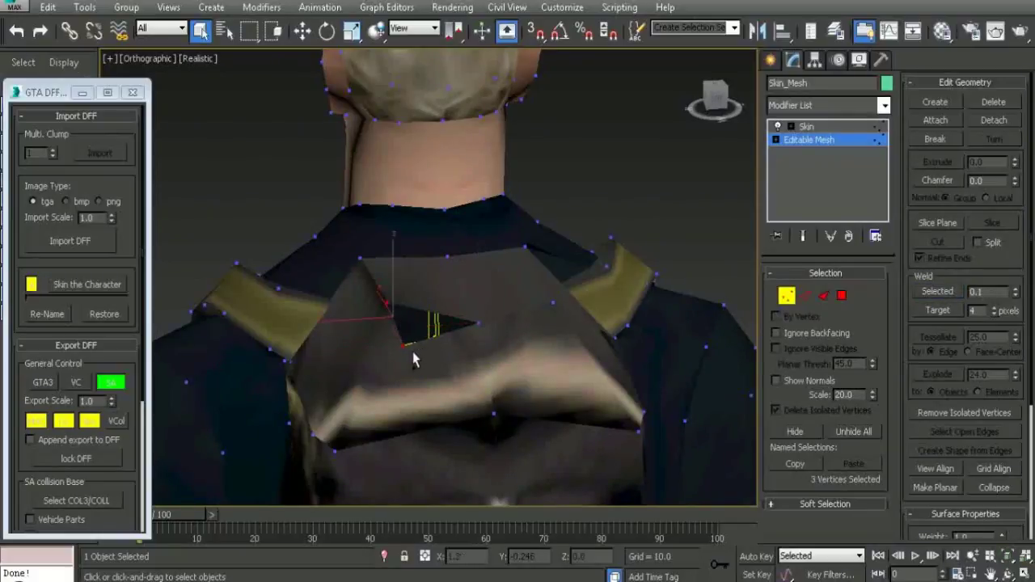
left_click(942, 296)
scroll(575, 309, "down", 1)
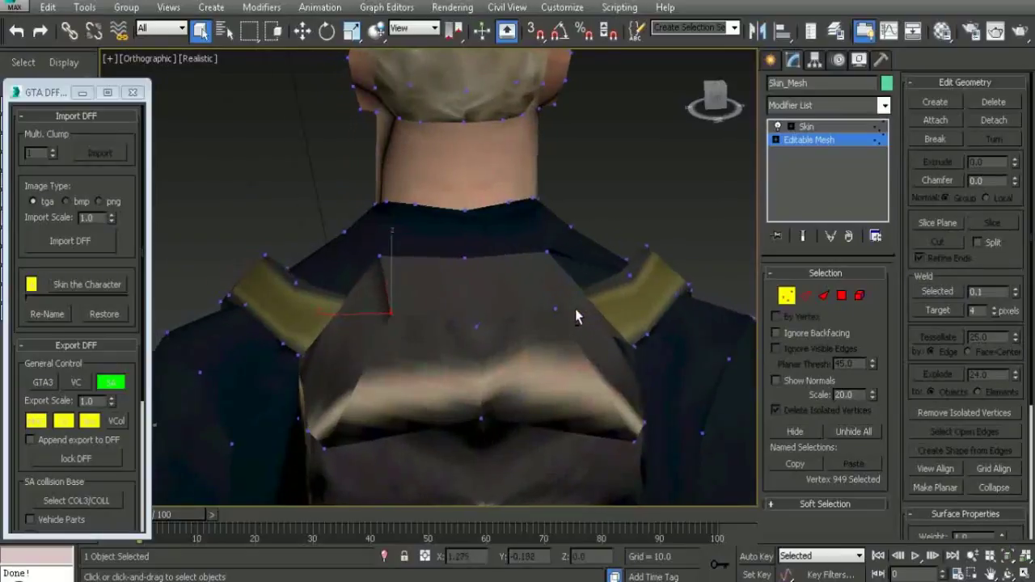
scroll(563, 306, "down", 1)
Step: Clear the vertex selection, zoom out and orbit to inspect the welds
left_click(486, 294)
scroll(515, 342, "down", 1)
scroll(515, 342, "down", 2)
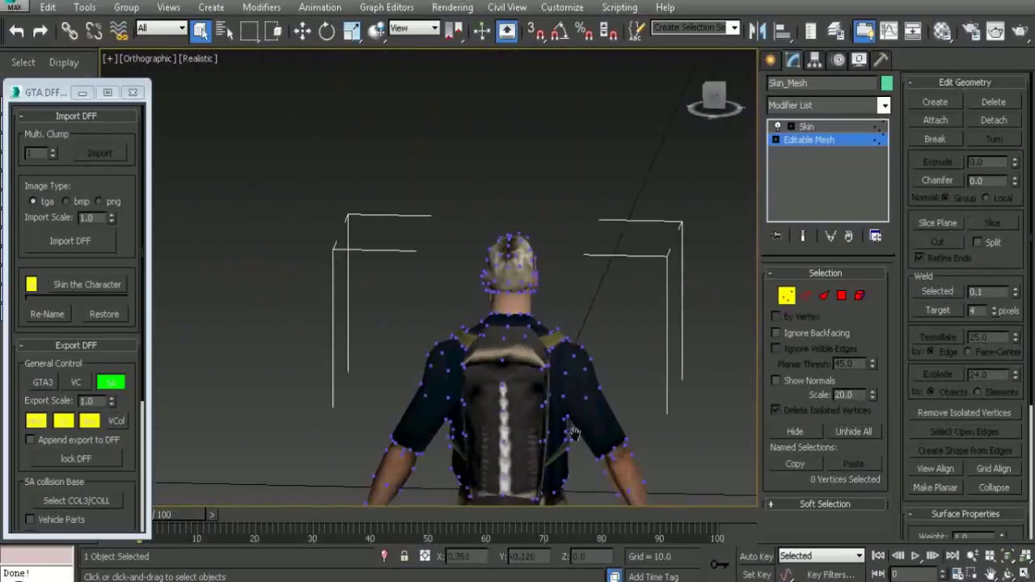
scroll(516, 363, "down", 2)
mouse_move(518, 364)
middle_mouse_down("alt")
mouse_move(705, 329)
mouse_move(621, 351)
mouse_move(576, 343)
mouse_move(691, 345)
mouse_move(642, 273)
mouse_move(532, 280)
mouse_move(416, 241)
mouse_move(372, 245)
mouse_move(589, 258)
mouse_move(668, 288)
mouse_move(762, 300)
middle_mouse_up("alt")
Step: Snap to a straight ViewCube view, exit vertex mode and deselect the character
mouse_move(614, 256)
middle_mouse_down("alt")
mouse_move(607, 377)
mouse_move(662, 360)
mouse_move(684, 237)
middle_mouse_up("alt")
left_click(714, 97)
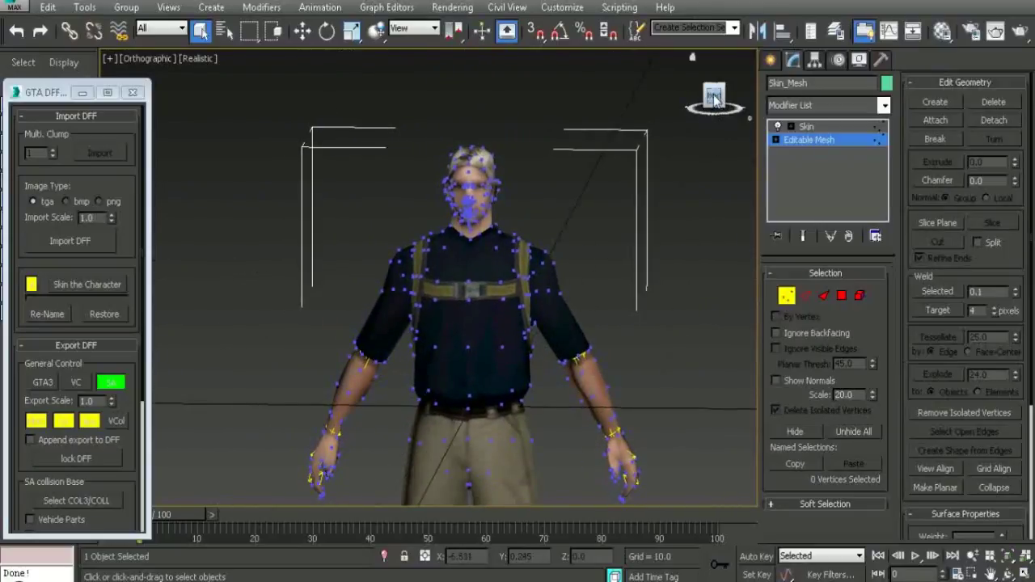
left_click(806, 143)
left_click(711, 217)
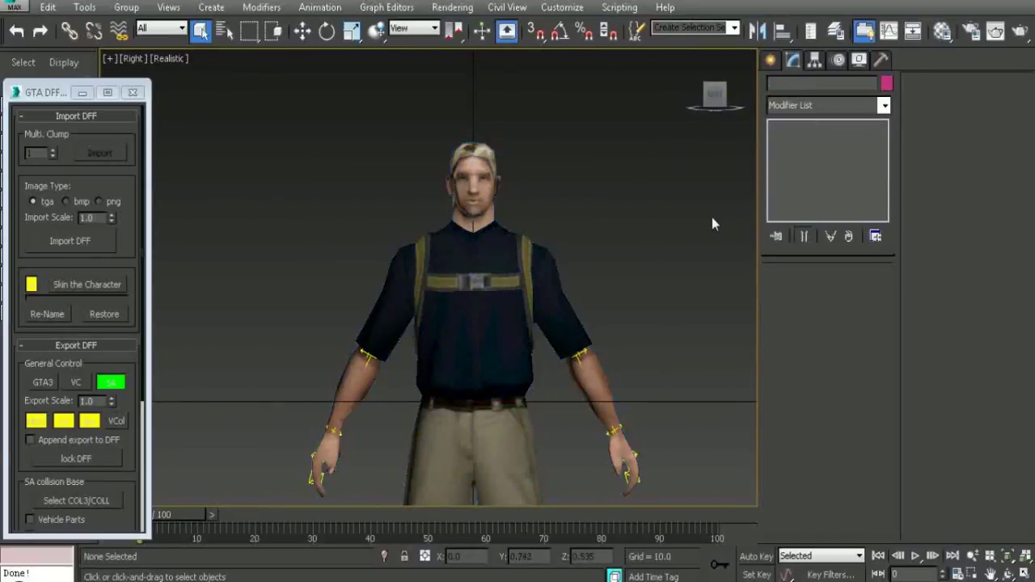
Step: Select the character, snap back to a straight front view and centre it
left_click(565, 302)
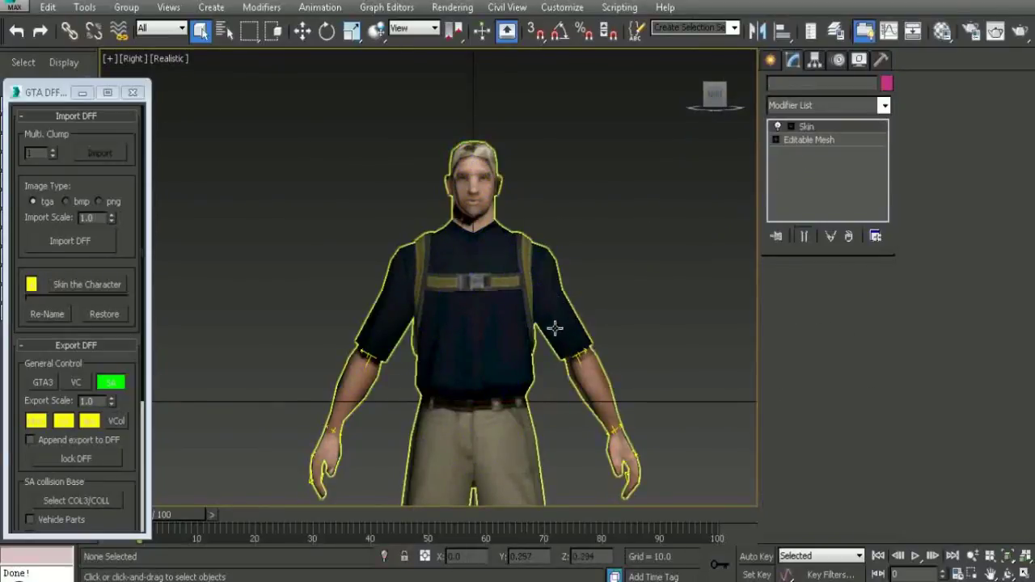
left_click(418, 366)
mouse_move(538, 307)
middle_mouse_down("alt")
mouse_move(490, 344)
mouse_move(397, 356)
mouse_move(321, 323)
mouse_move(540, 315)
middle_mouse_up("alt")
left_click(714, 95)
middle_click_drag(519, 314, 595, 269)
Step: Make the Skin modifier active with a single click, leaving envelope editing off
left_click(826, 128)
left_click(811, 139)
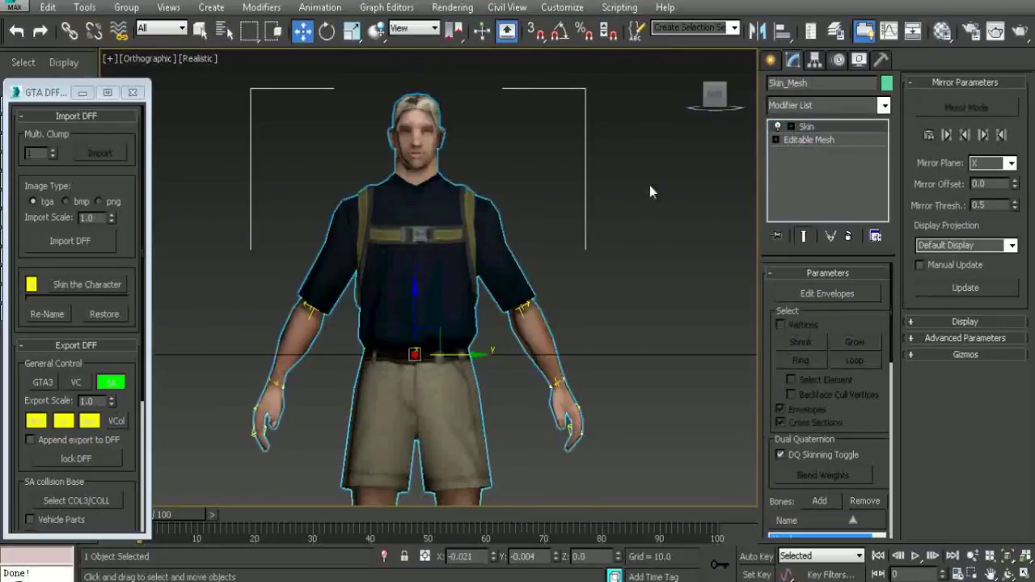
left_click(710, 187)
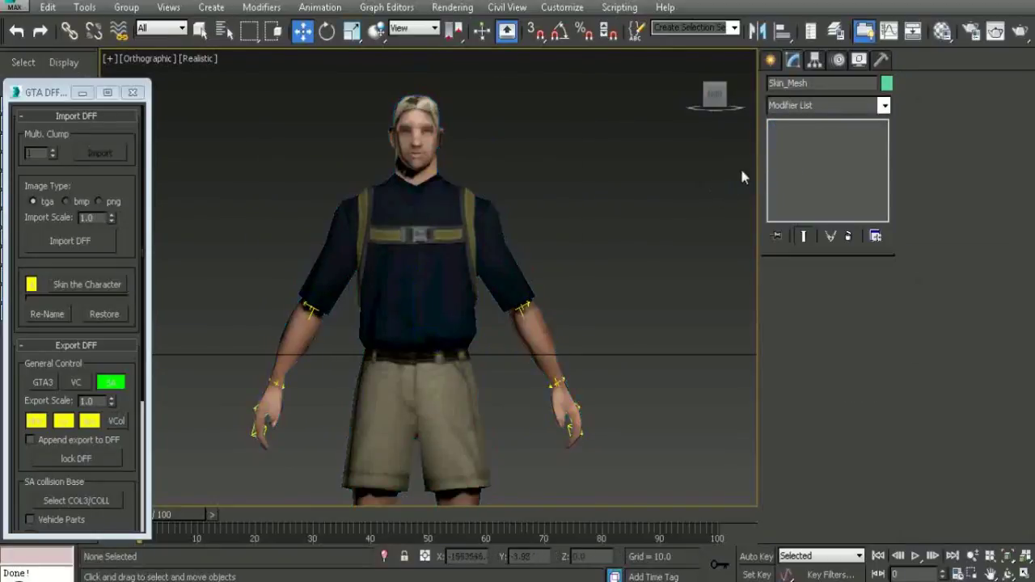
left_click(479, 256)
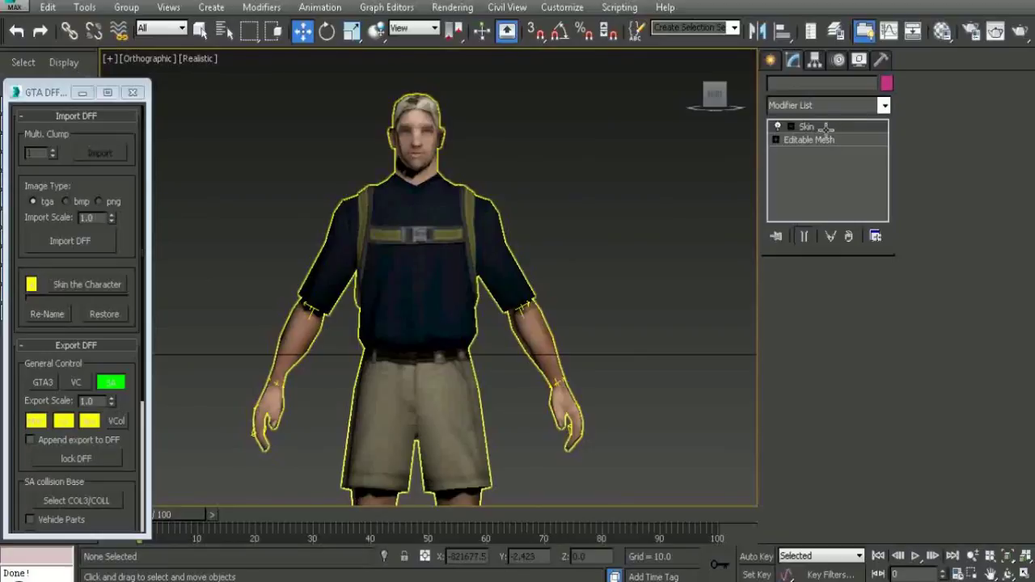
left_click(821, 127)
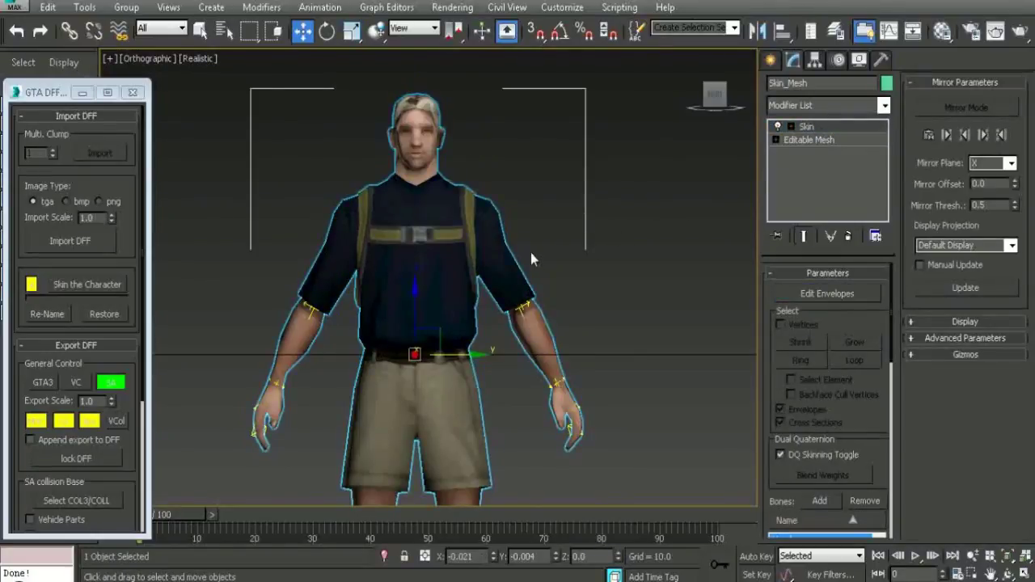
Step: Recentre the character, scroll the GTA DFF rollout down and start Export DFF
middle_click_drag(531, 257, 593, 251)
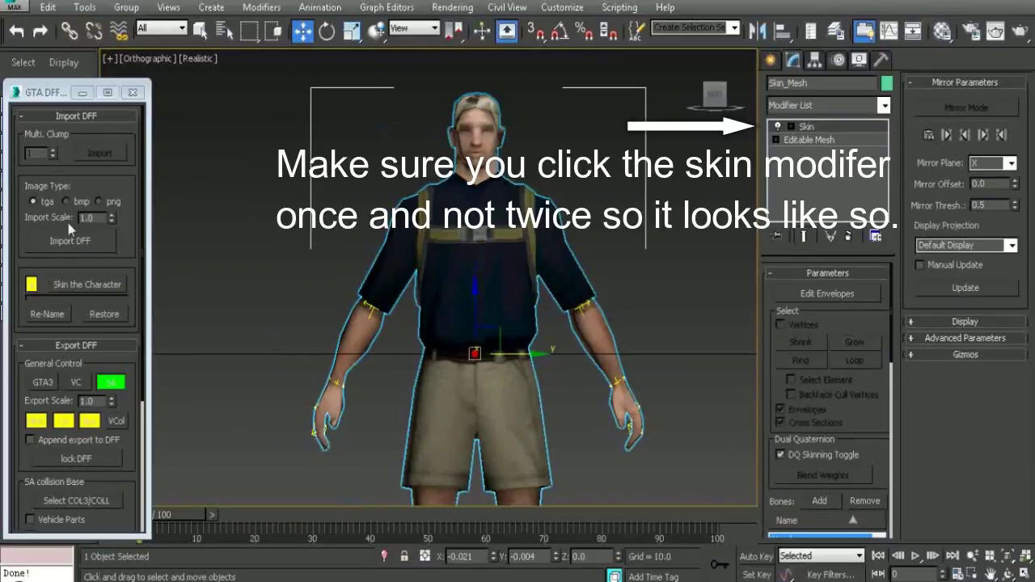
scroll(68, 223, "down", 2)
scroll(338, 231, "up", 2)
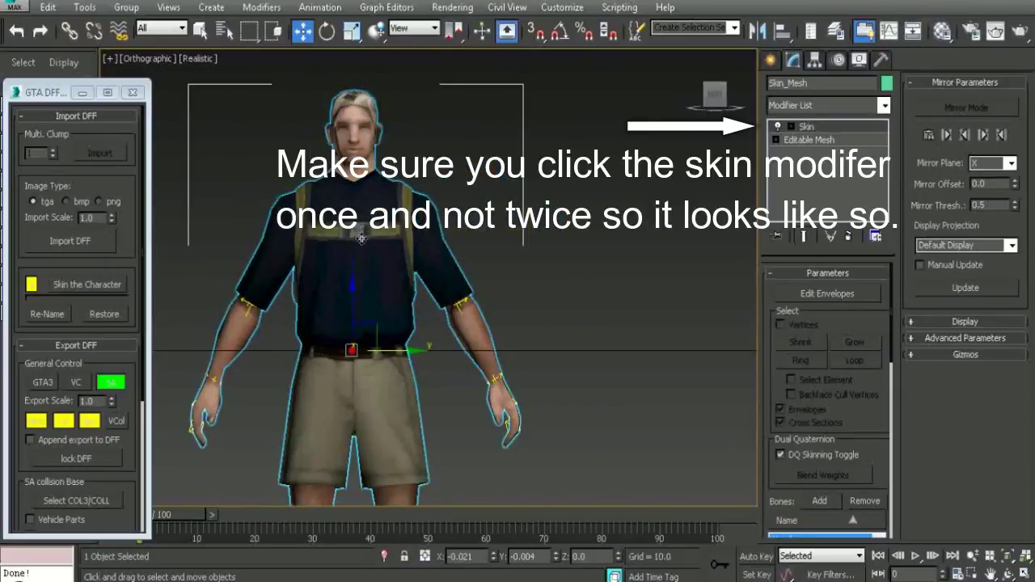
middle_click_drag(360, 238, 425, 225)
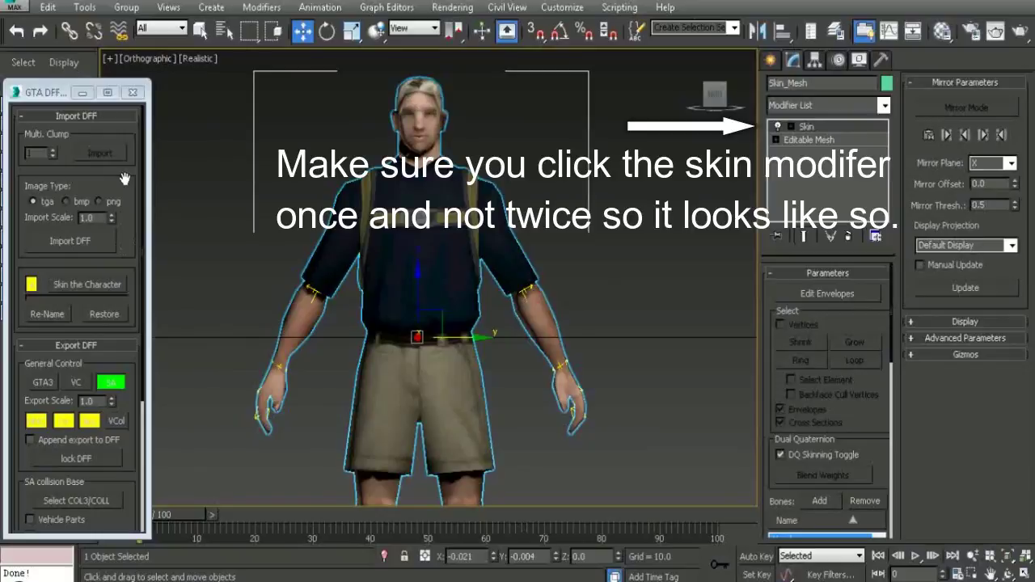
scroll(124, 194, "down", 3)
scroll(124, 214, "down", 4)
scroll(123, 235, "down", 1)
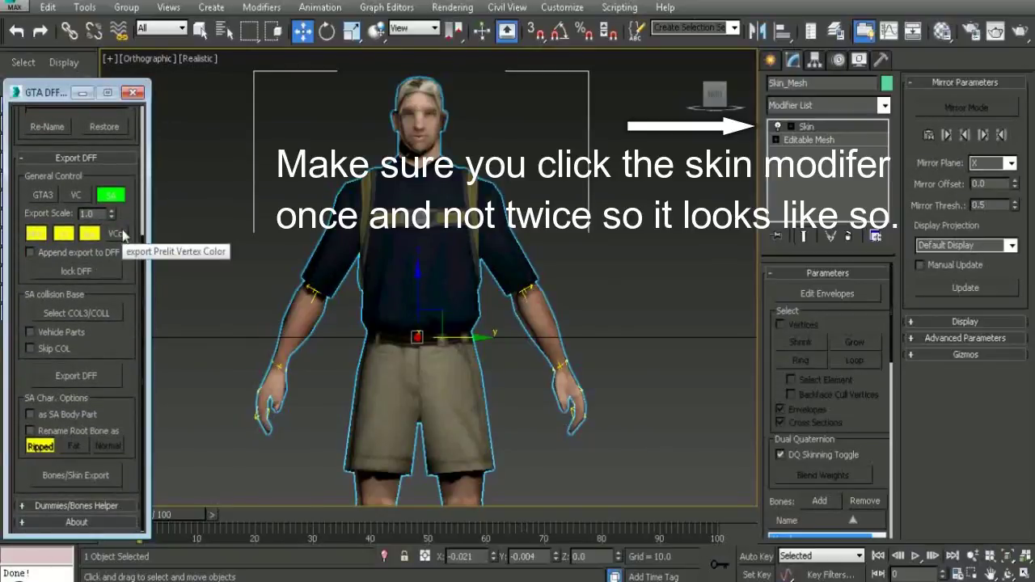
left_click(91, 473)
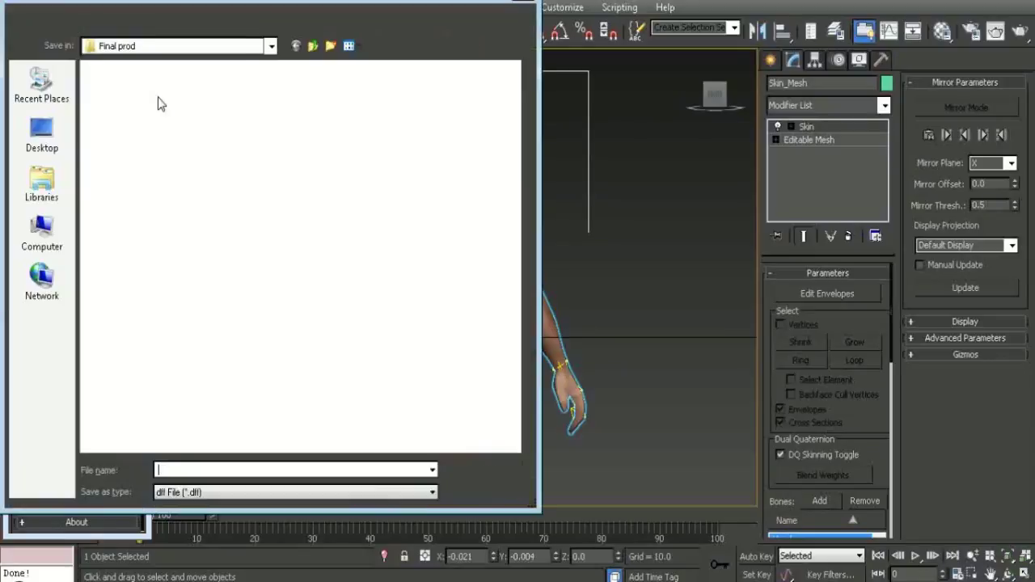
Step: Export the character to wmybp.dff in the Desktop folder, replacing the existing file
left_click(60, 132)
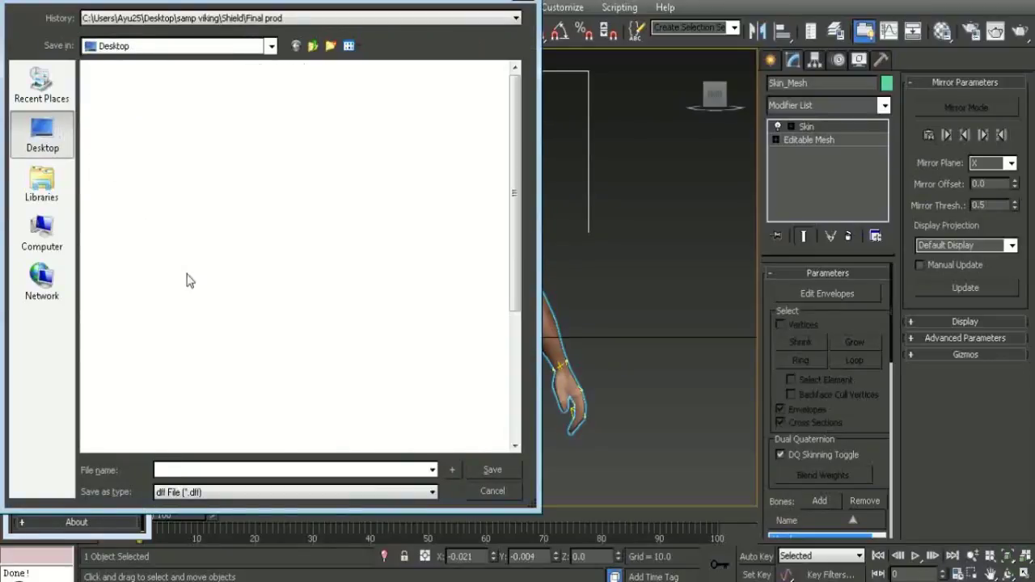
double_click(271, 212)
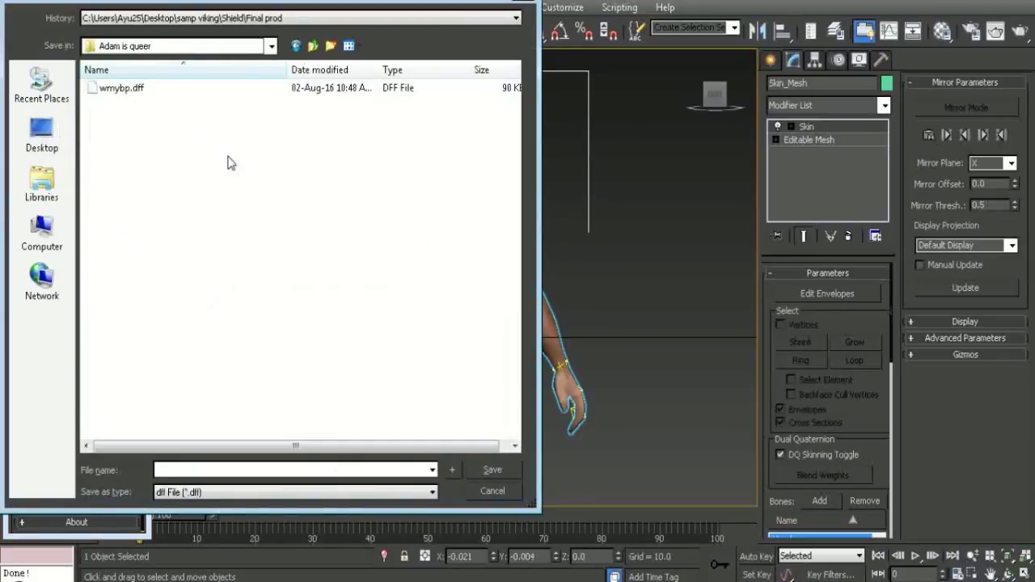
left_click(132, 94)
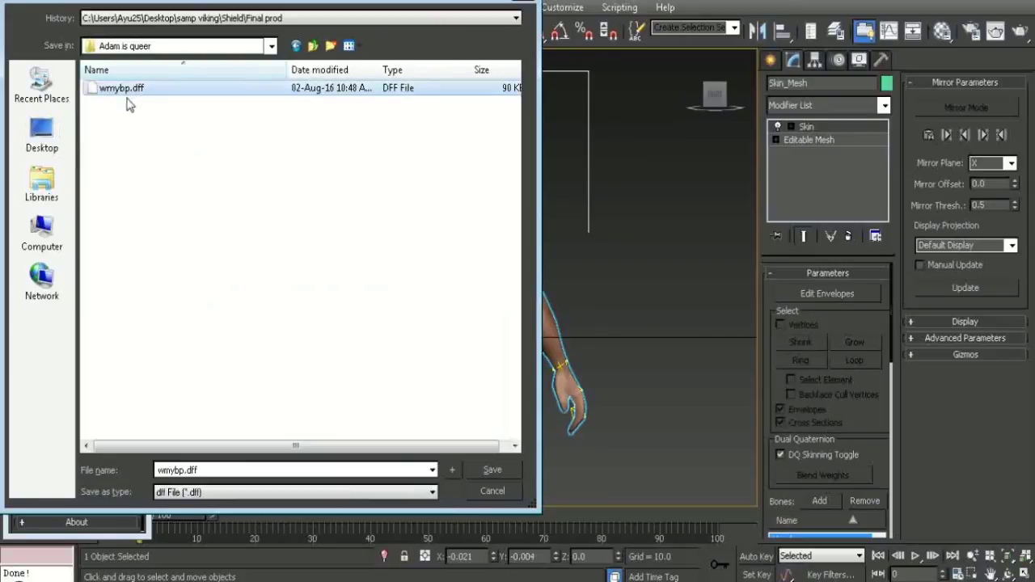
left_click(479, 466)
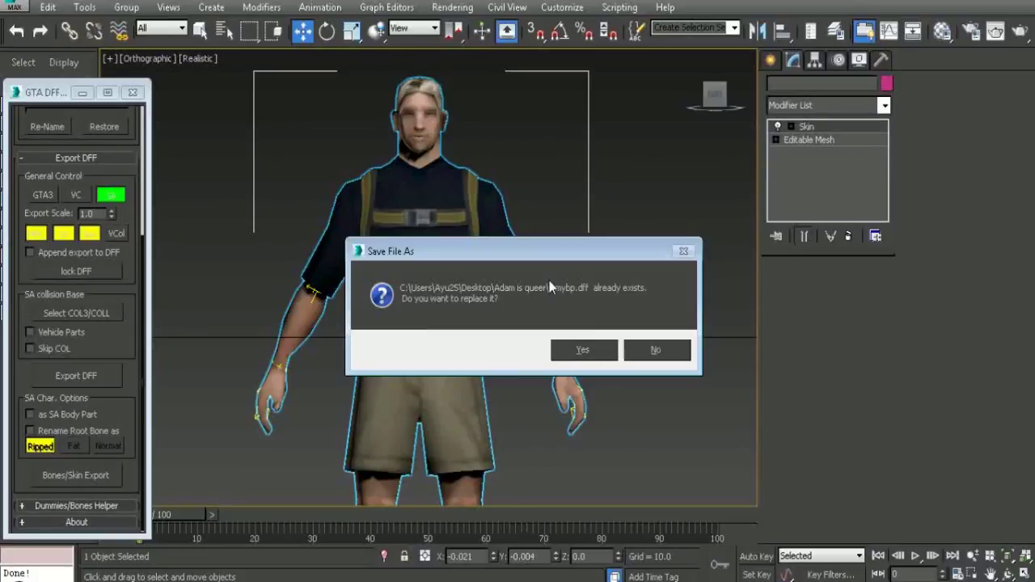
key("Return")
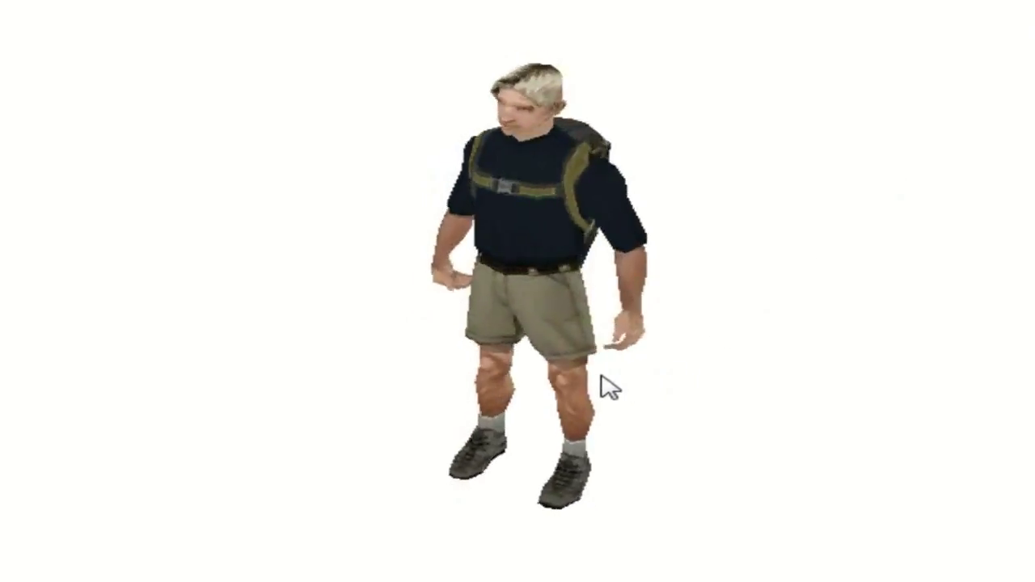
Step: Spin the exported backpacker a full 360 degrees in the viewer to inspect every side
left_click_drag(556, 380, 24, 373)
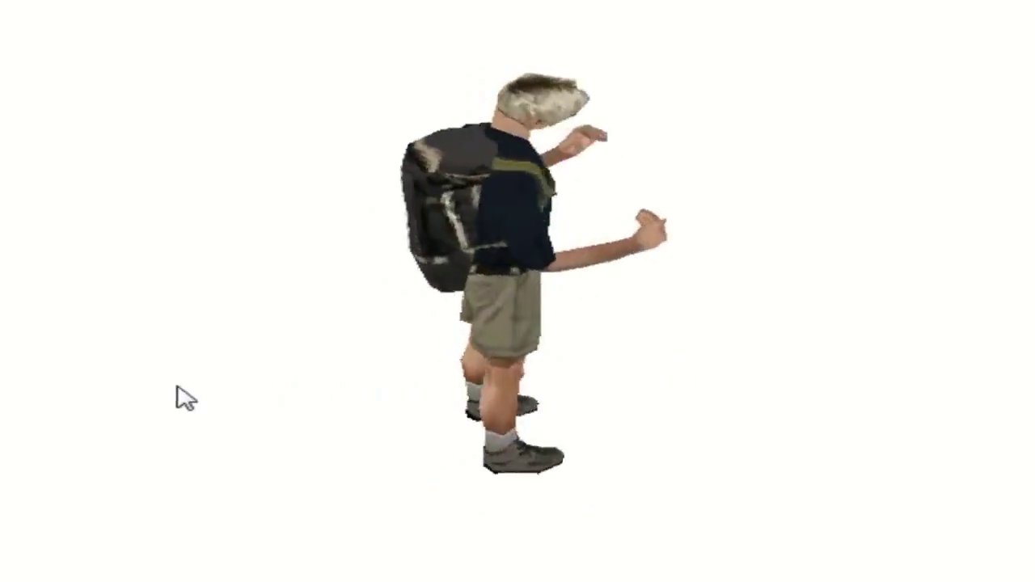